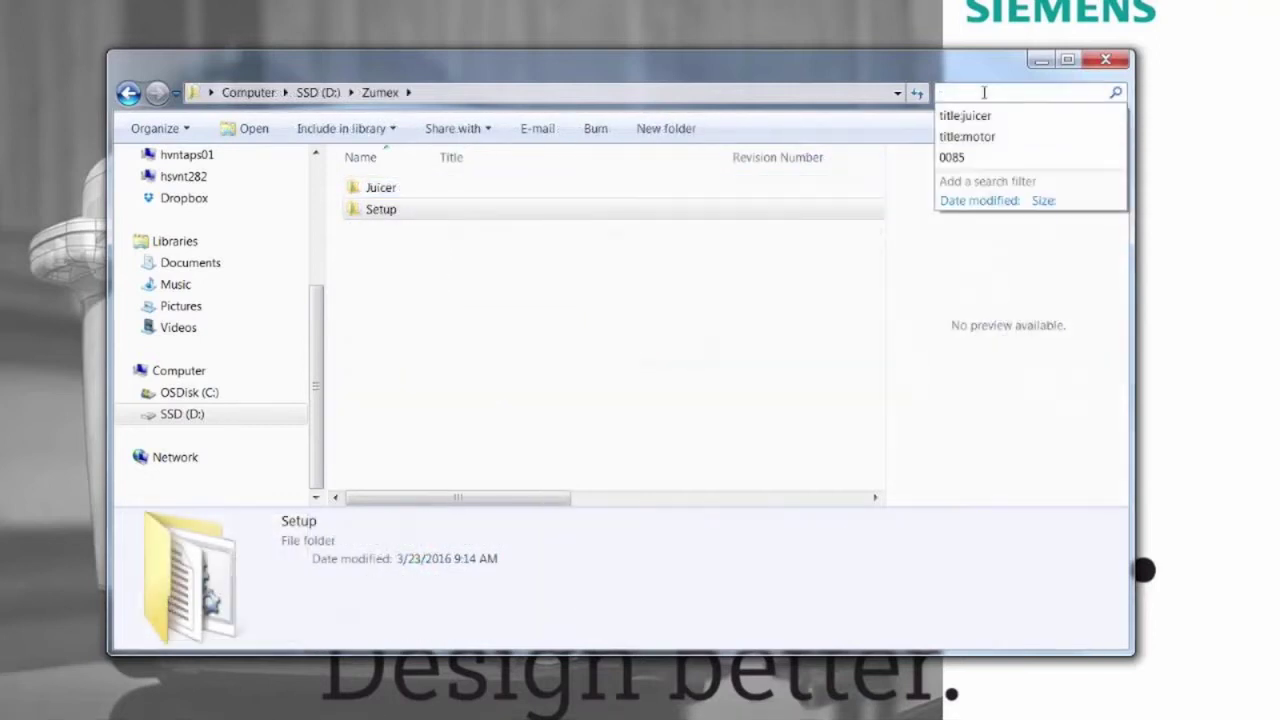
Search the Zumex folder by title for motor, then juicer, and select ZX-0001_A.asm.
{"action": "type", "text": "titl"}
{"action": "type", "text": "e:m"}
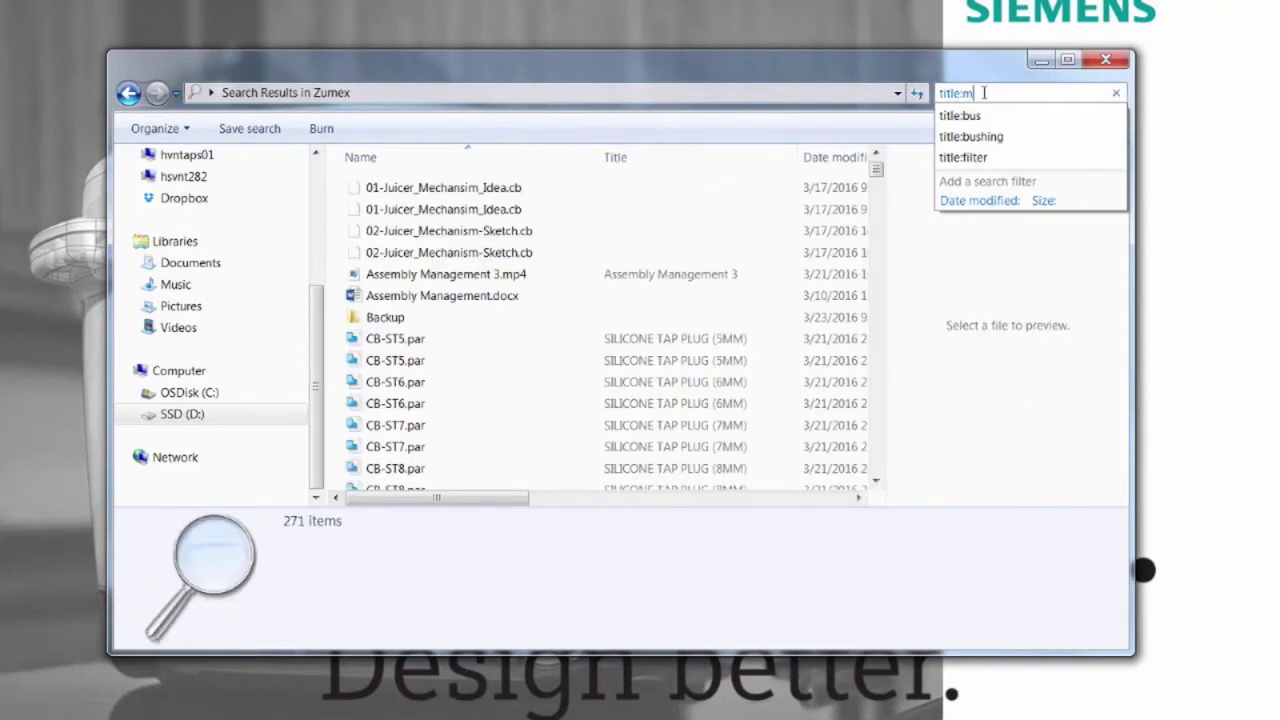
{"action": "type", "text": "ot"}
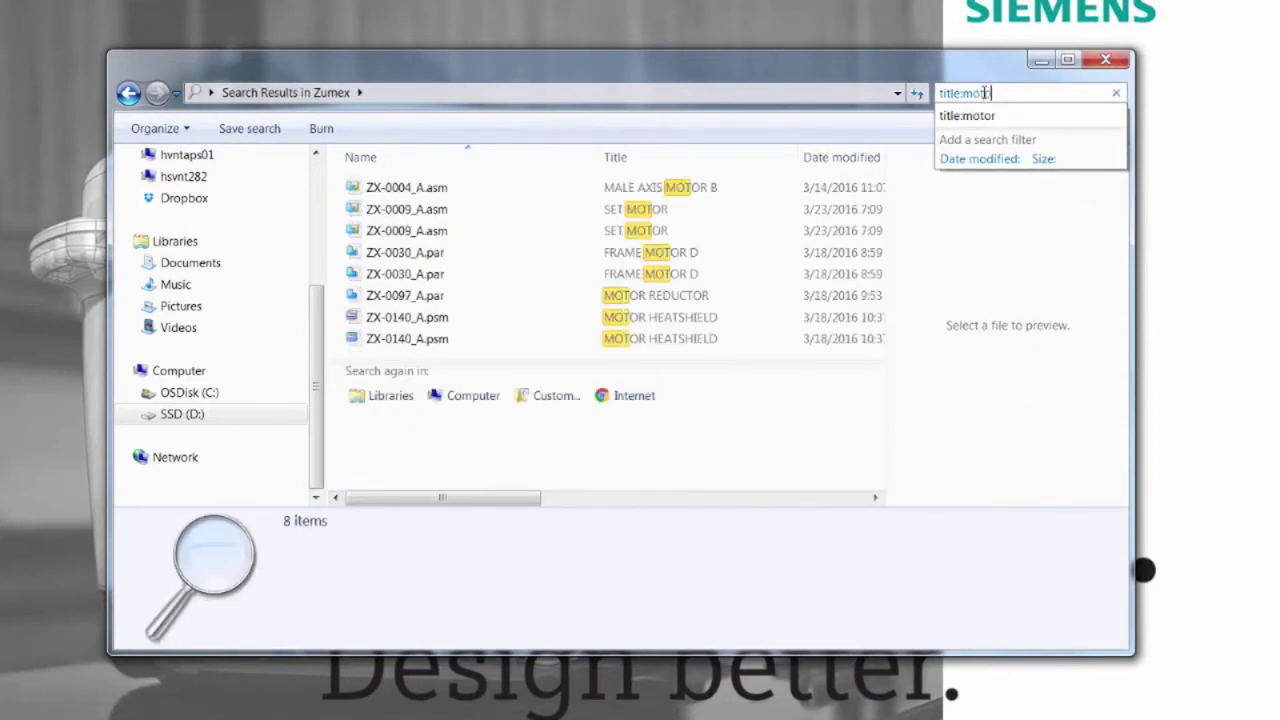
{"action": "type", "text": "or"}
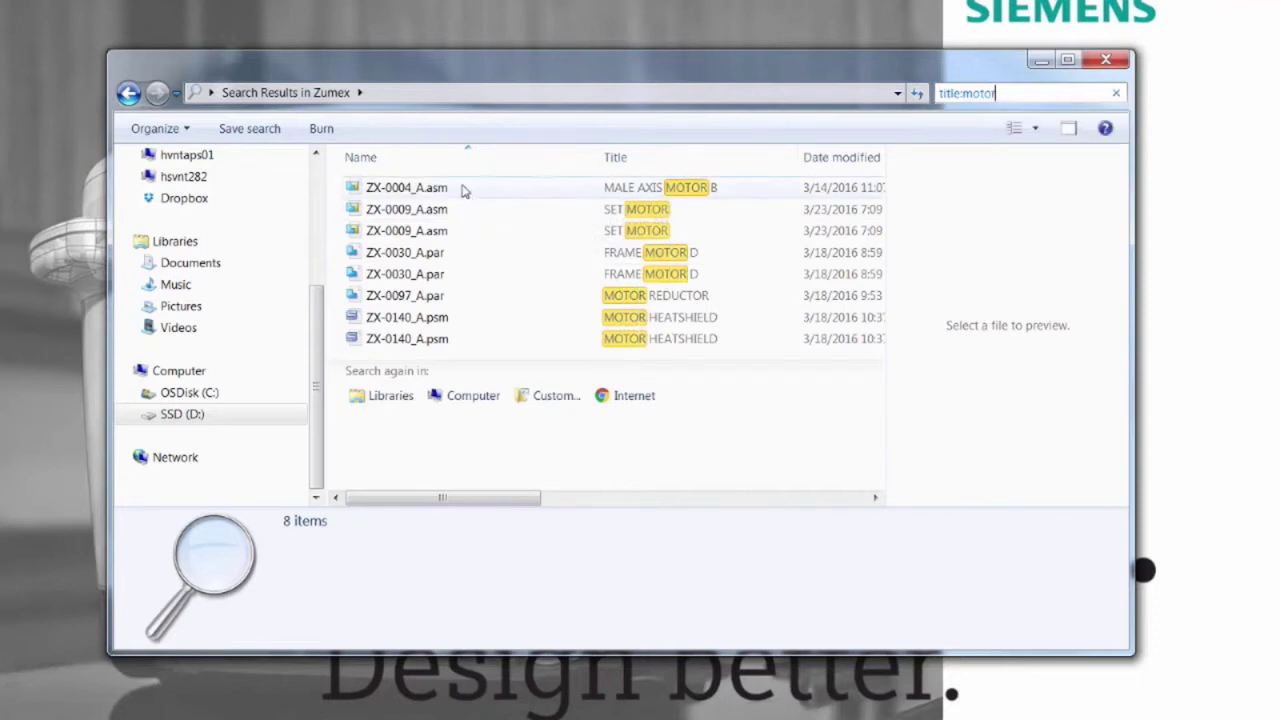
{"action": "left_click", "coordinate": [463, 191]}
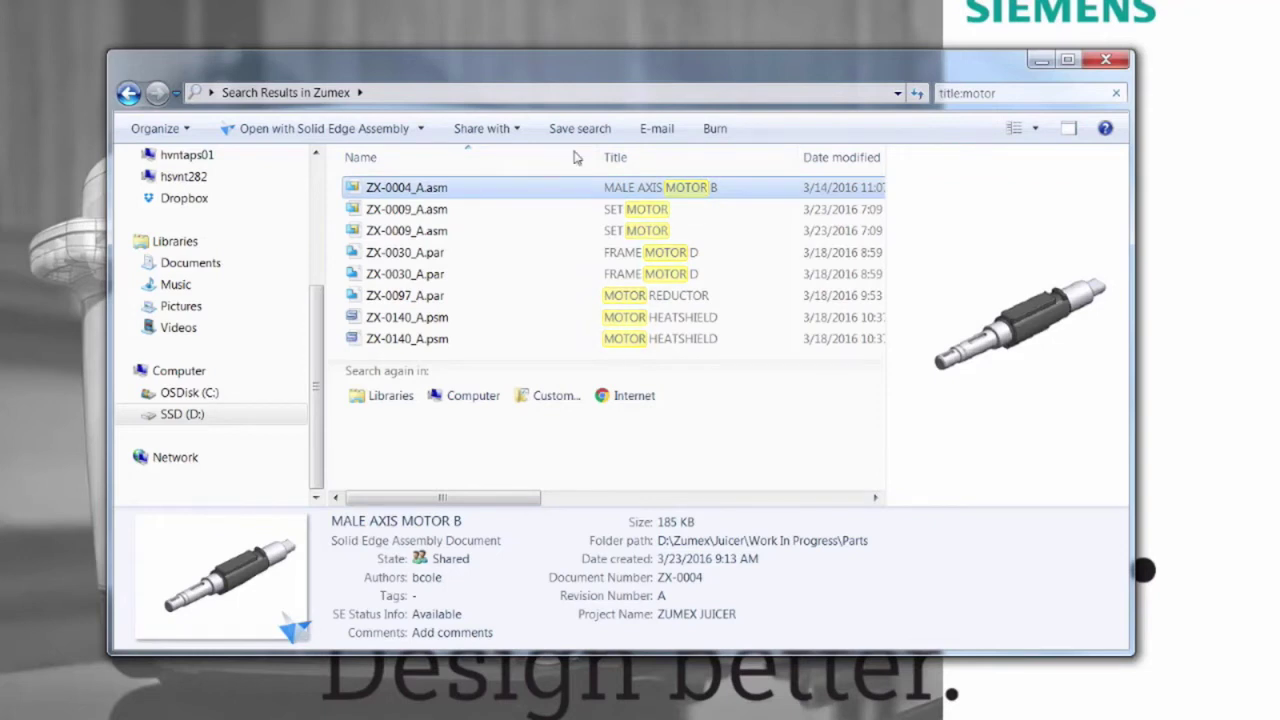
{"action": "left_click", "coordinate": [1055, 92]}
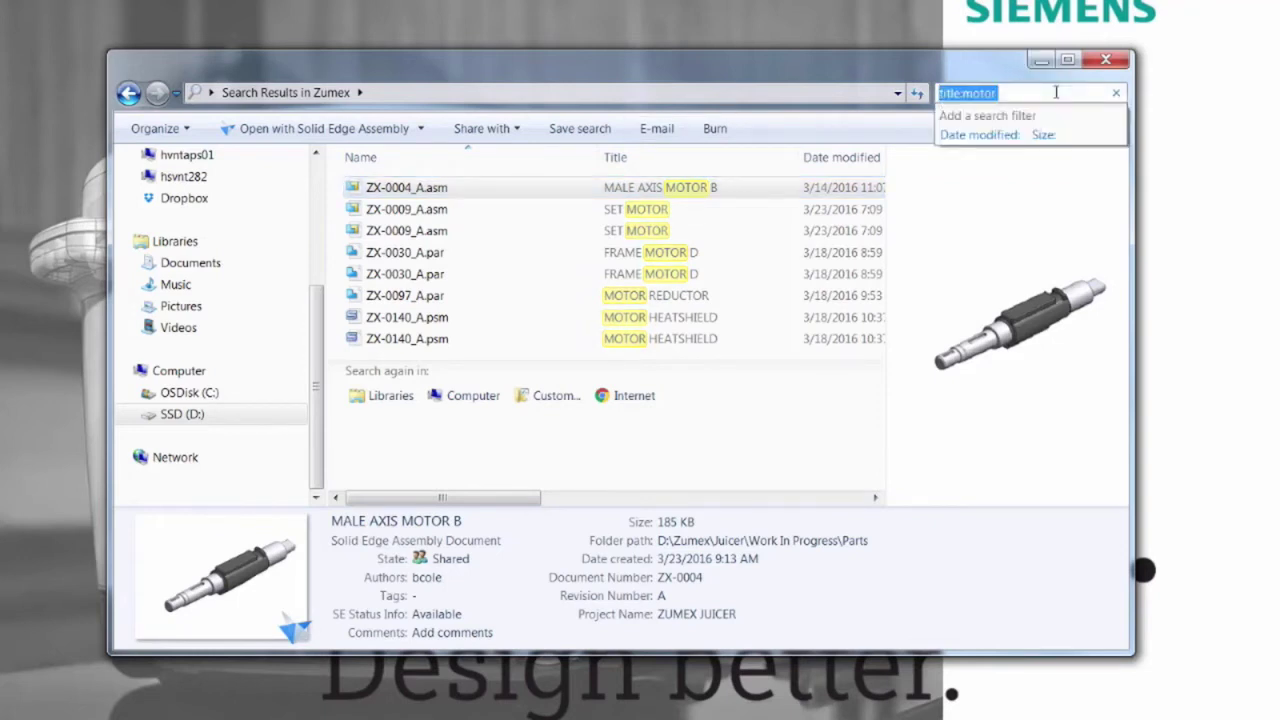
{"action": "type", "text": "title"}
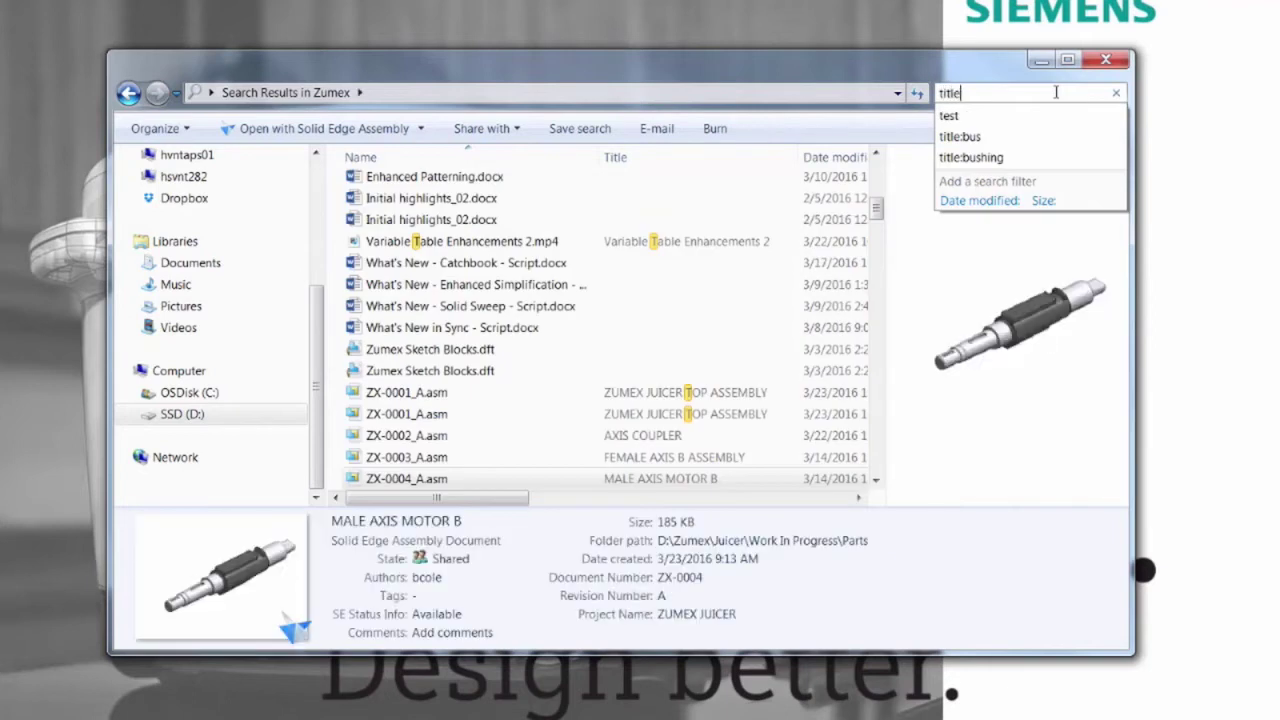
{"action": "type", "text": ":"}
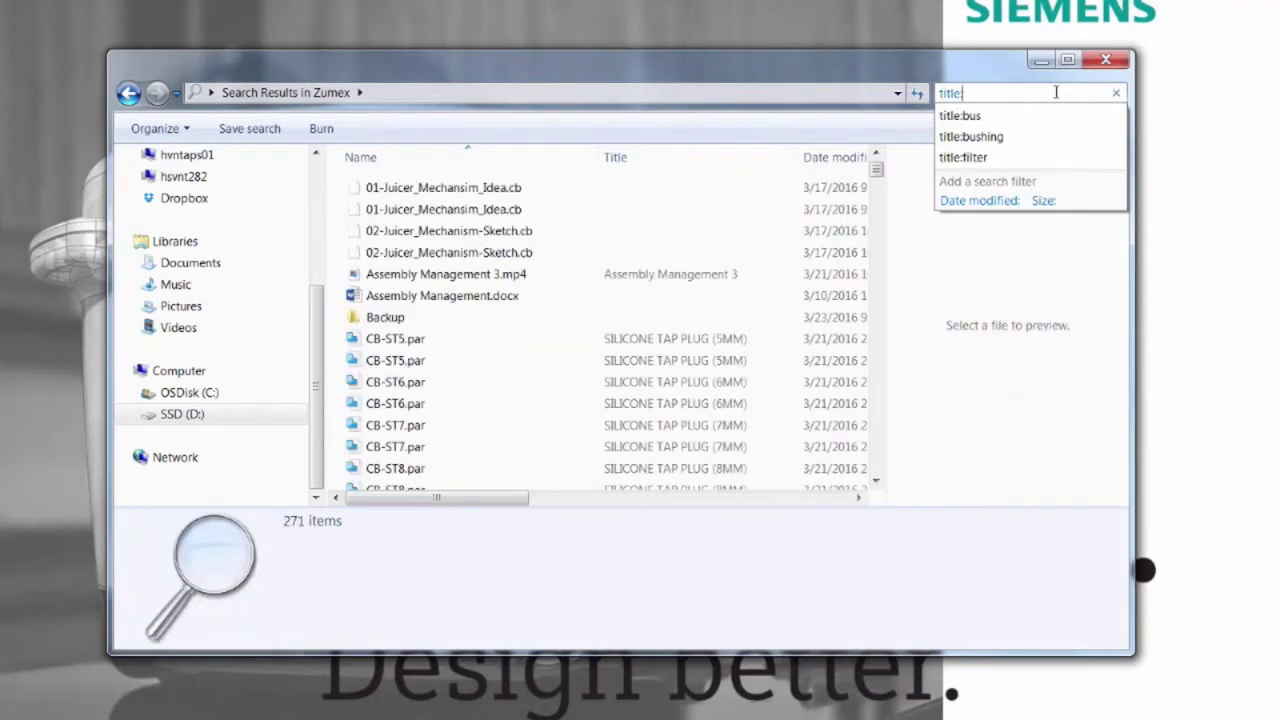
{"action": "type", "text": "ju"}
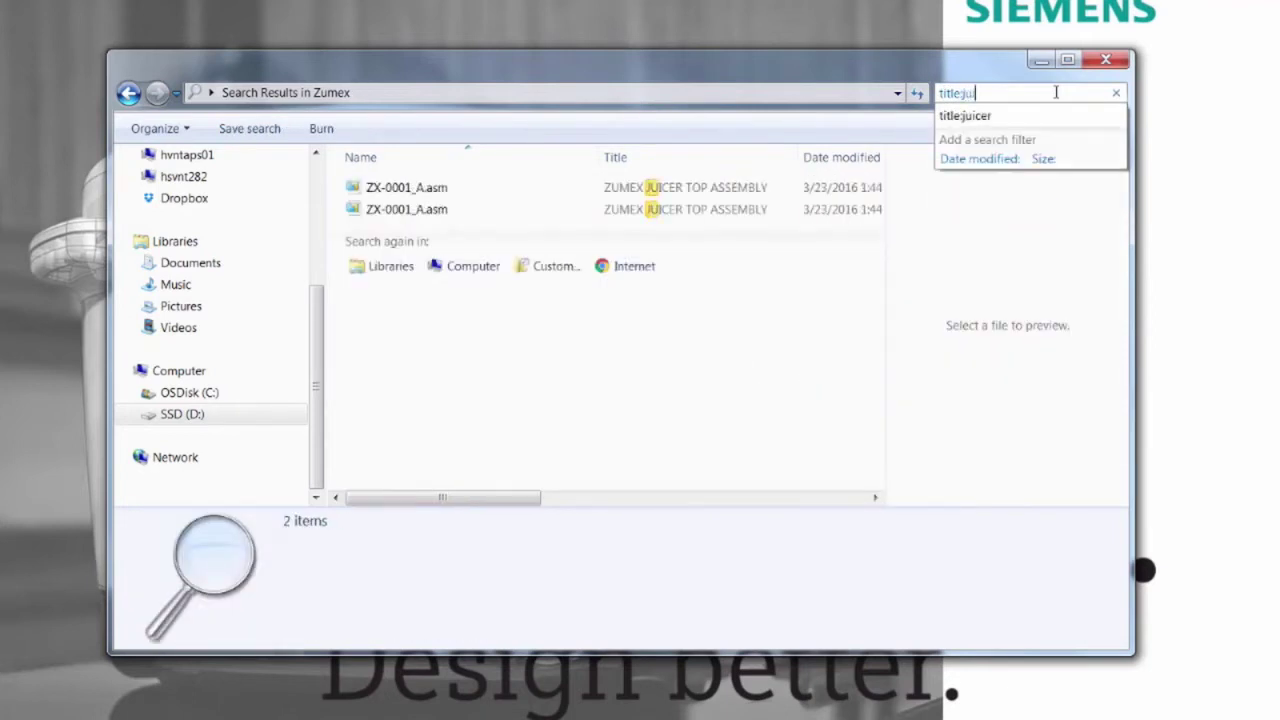
{"action": "type", "text": "icer"}
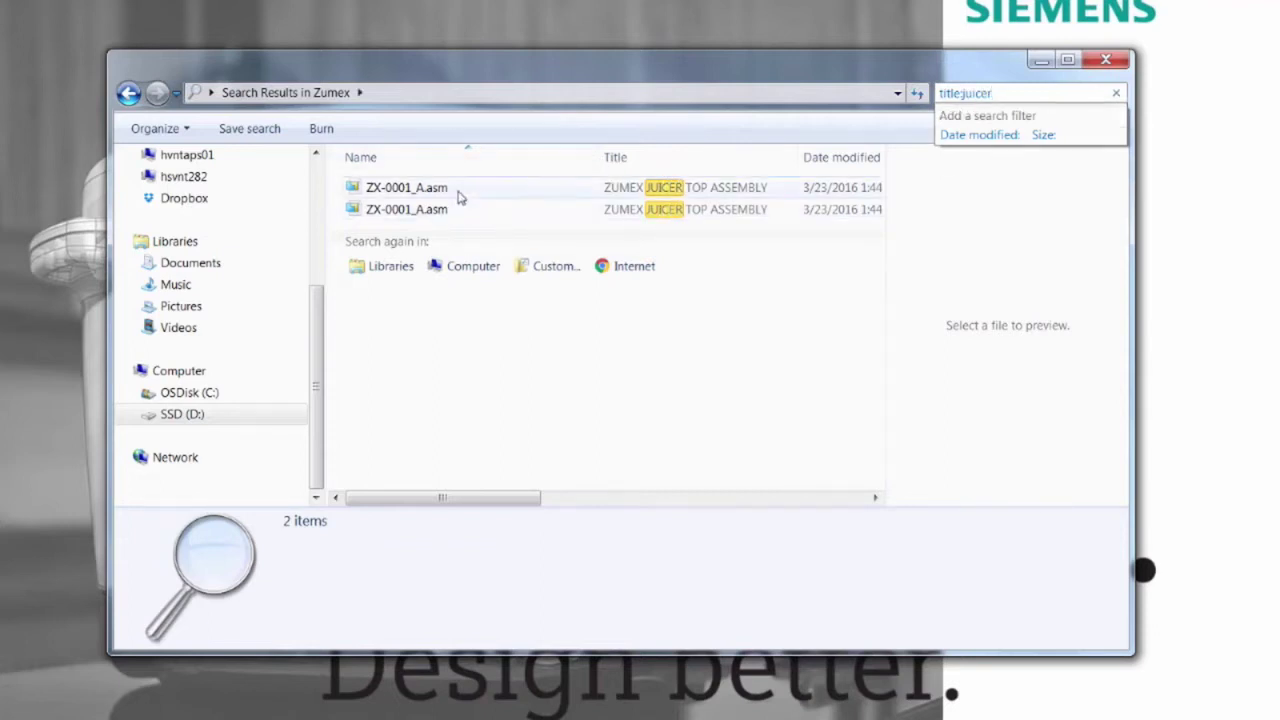
{"action": "left_click", "coordinate": [460, 197]}
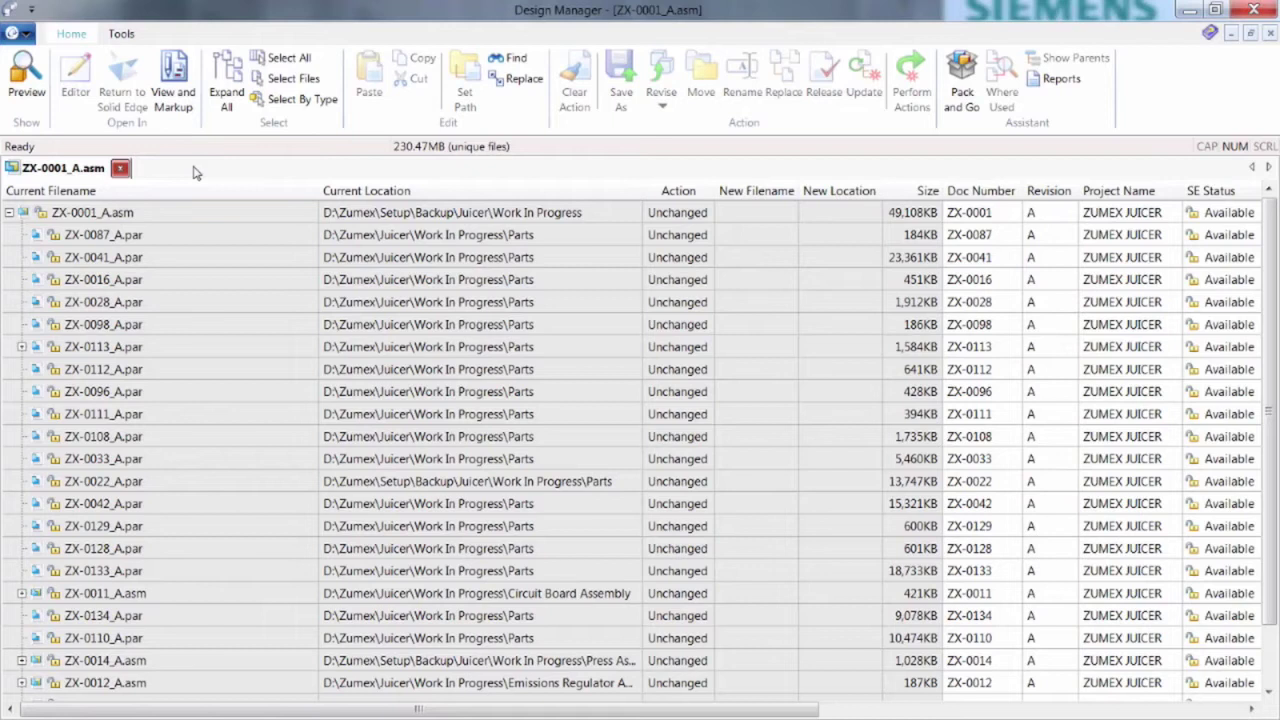
Open the top-level ZX-0001_A.asm from Design Manager in the Solid Edge editor.
{"action": "left_click", "coordinate": [152, 212]}
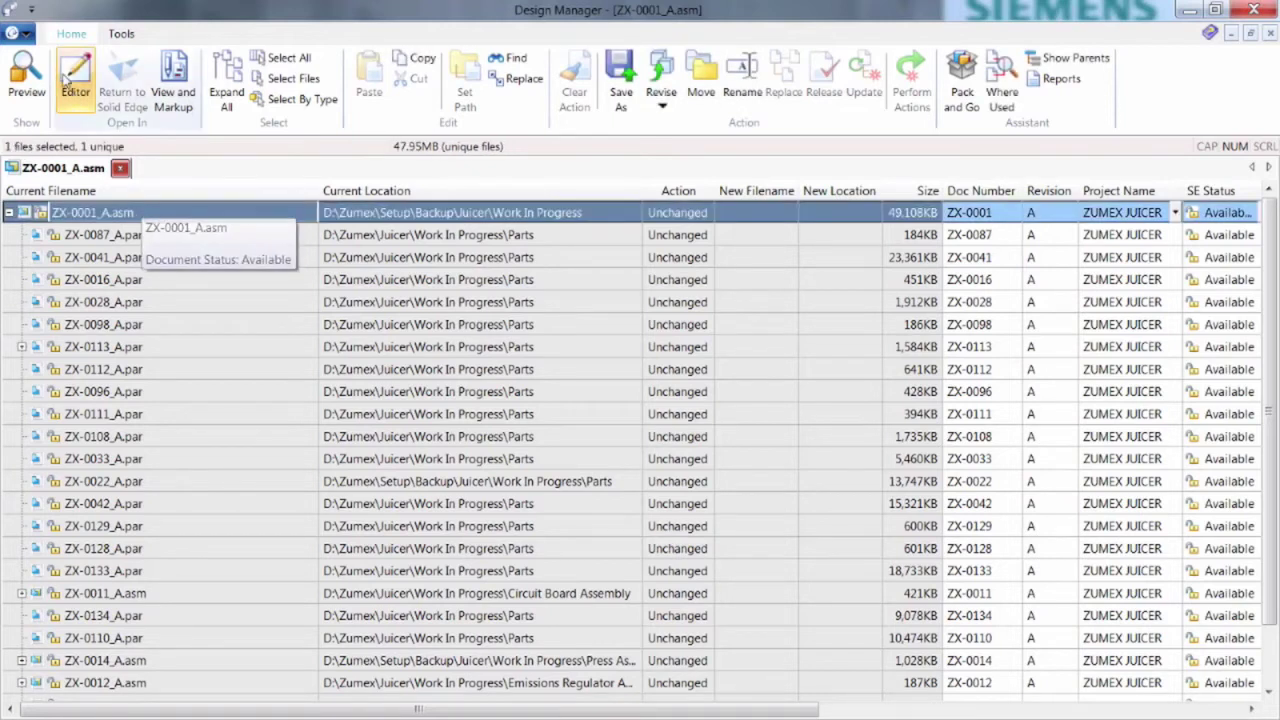
{"action": "left_click", "coordinate": [64, 82]}
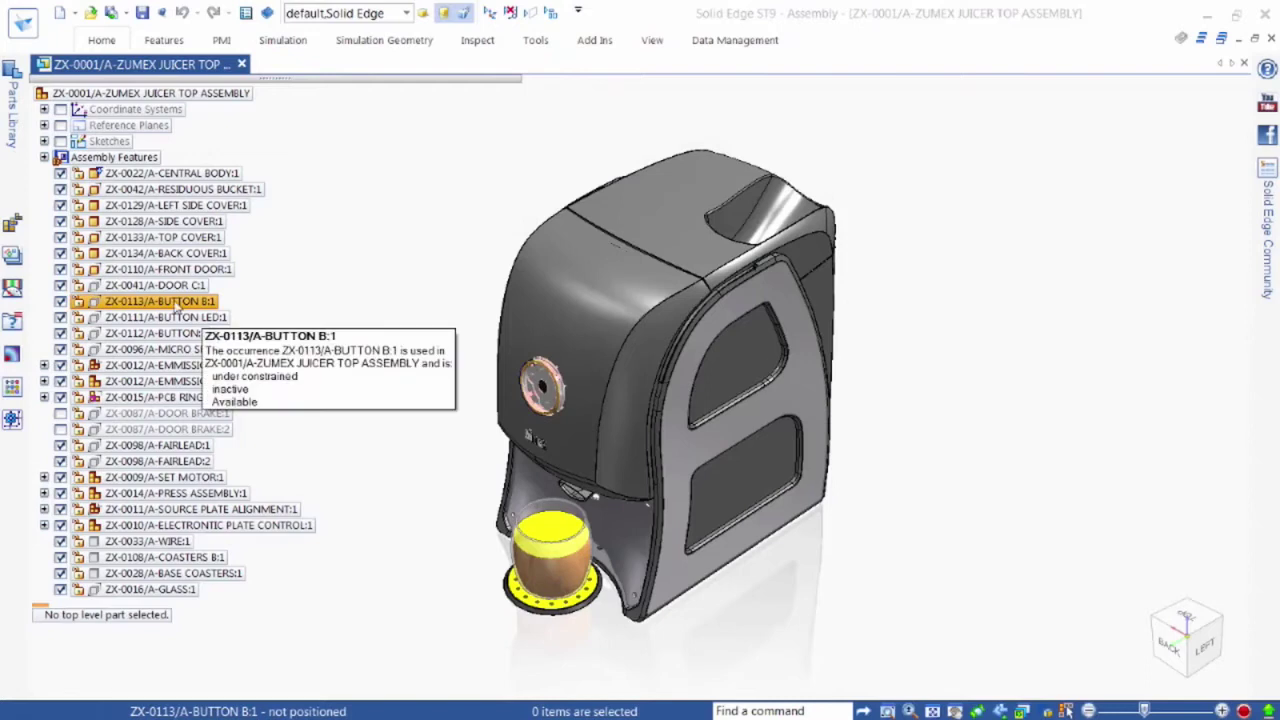
Select ZX-0014/A-PRESS ASSEMBLY:1 in PathFinder and edit it in place.
{"action": "left_click", "coordinate": [585, 503]}
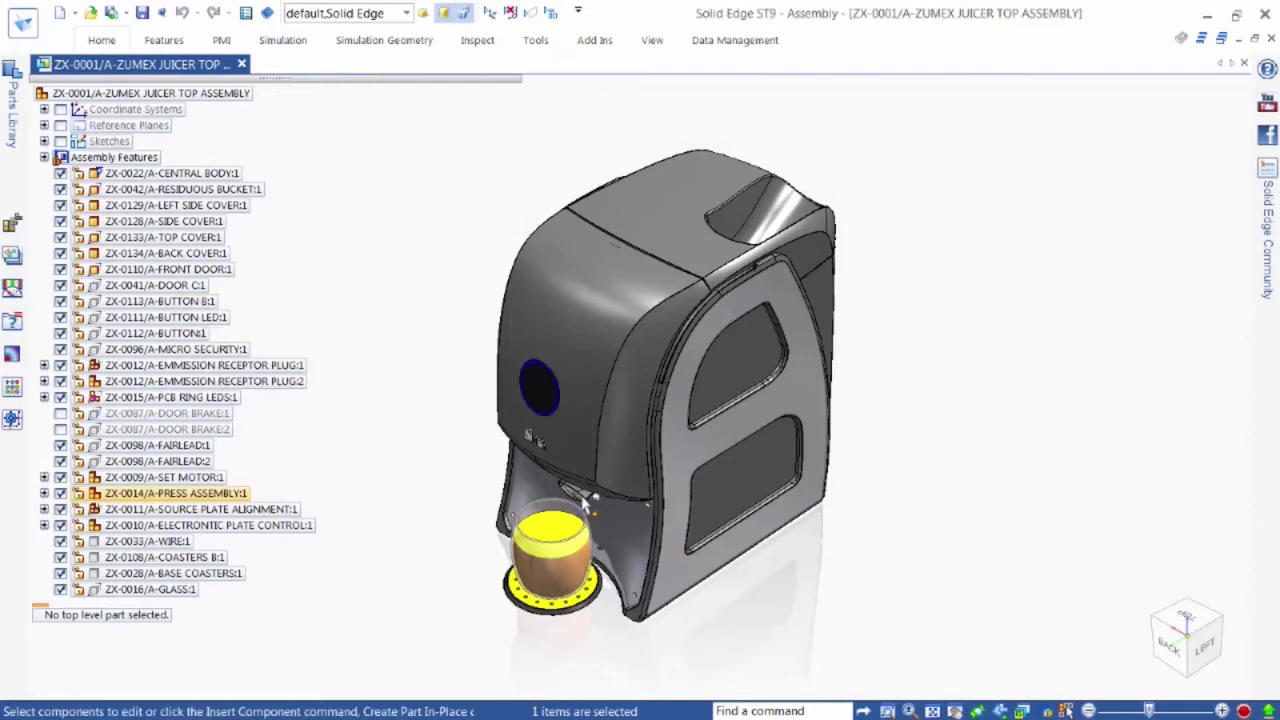
{"action": "left_click", "coordinate": [585, 500]}
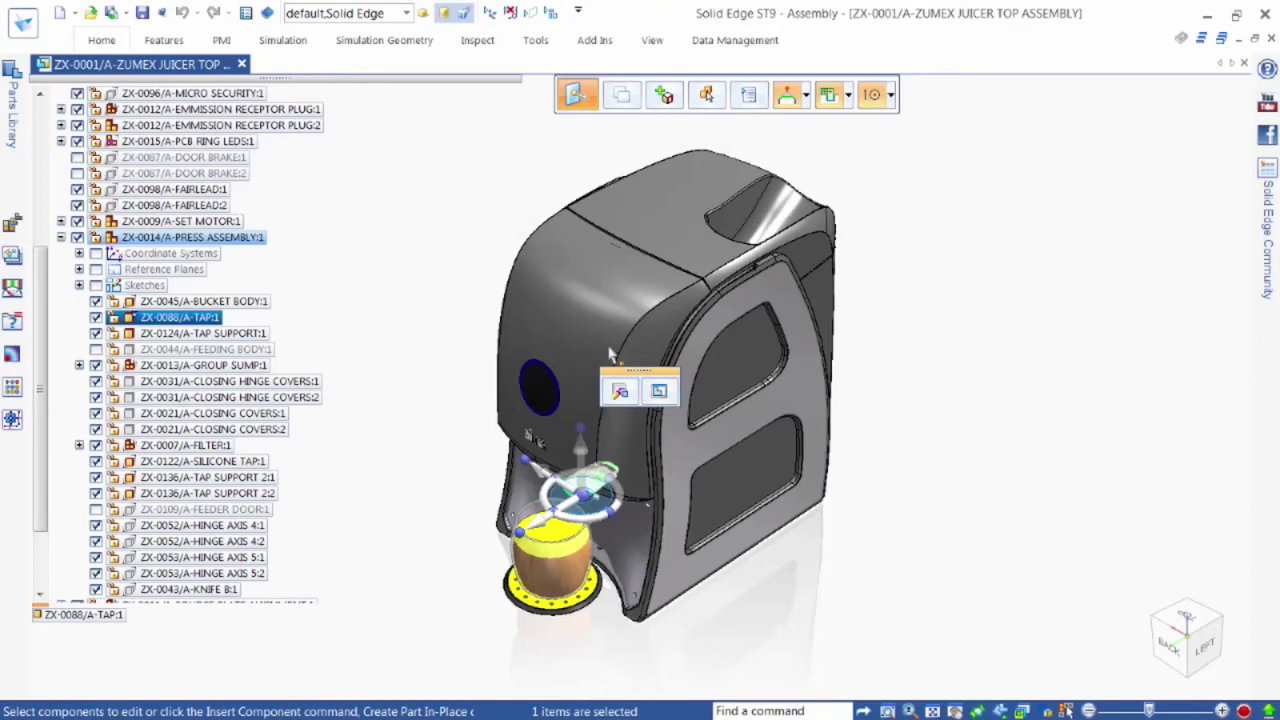
{"action": "left_click", "coordinate": [262, 240]}
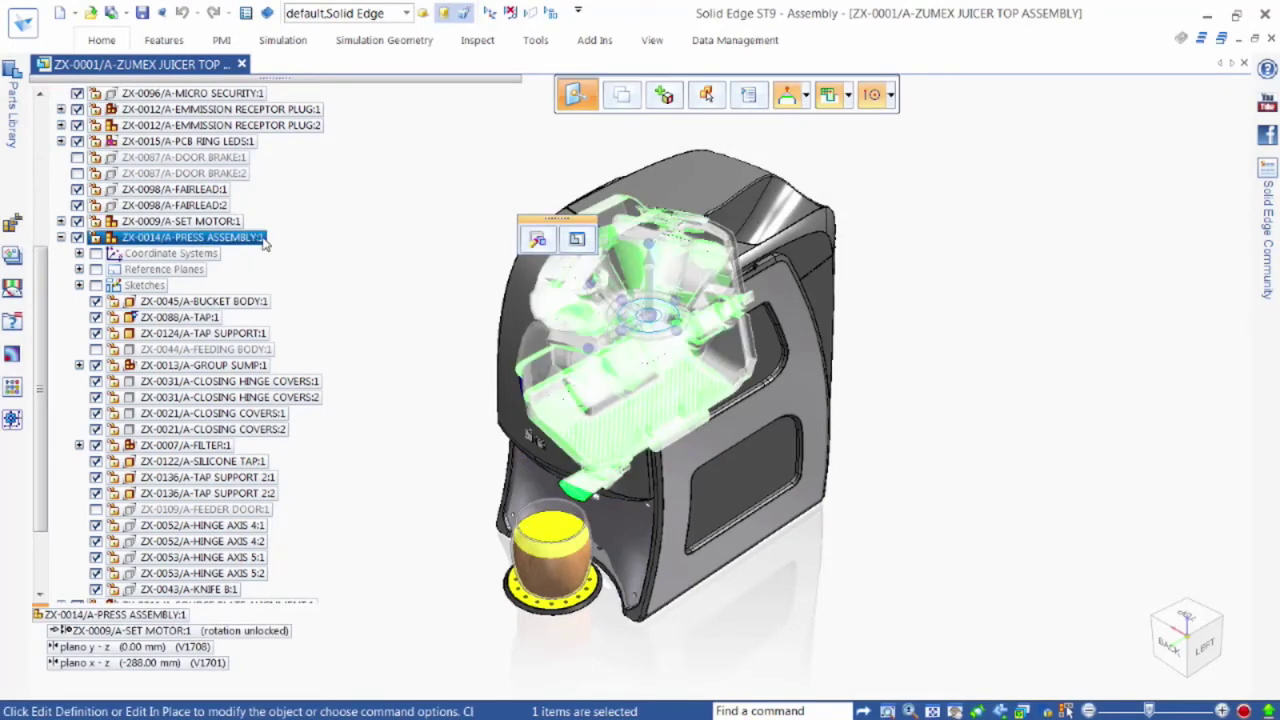
{"action": "left_click", "coordinate": [577, 238]}
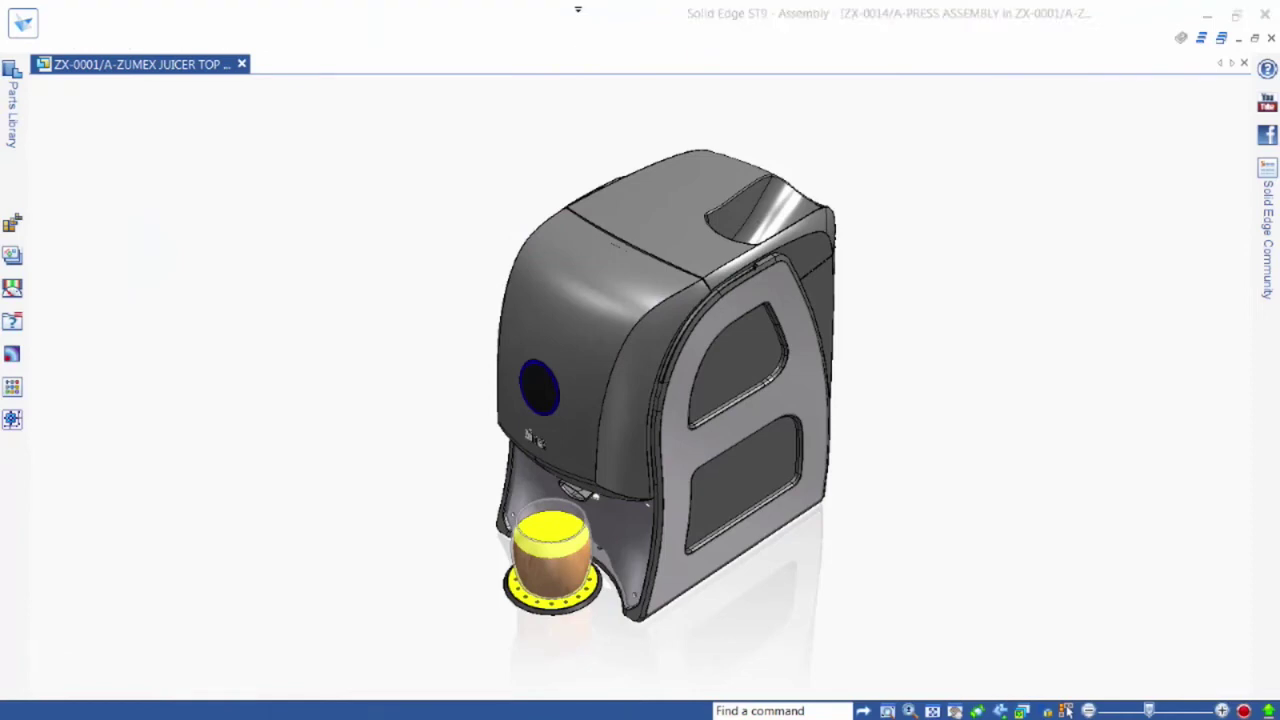
Apply the Tap Assembly display configuration to the press assembly.
{"action": "left_click", "coordinate": [407, 13]}
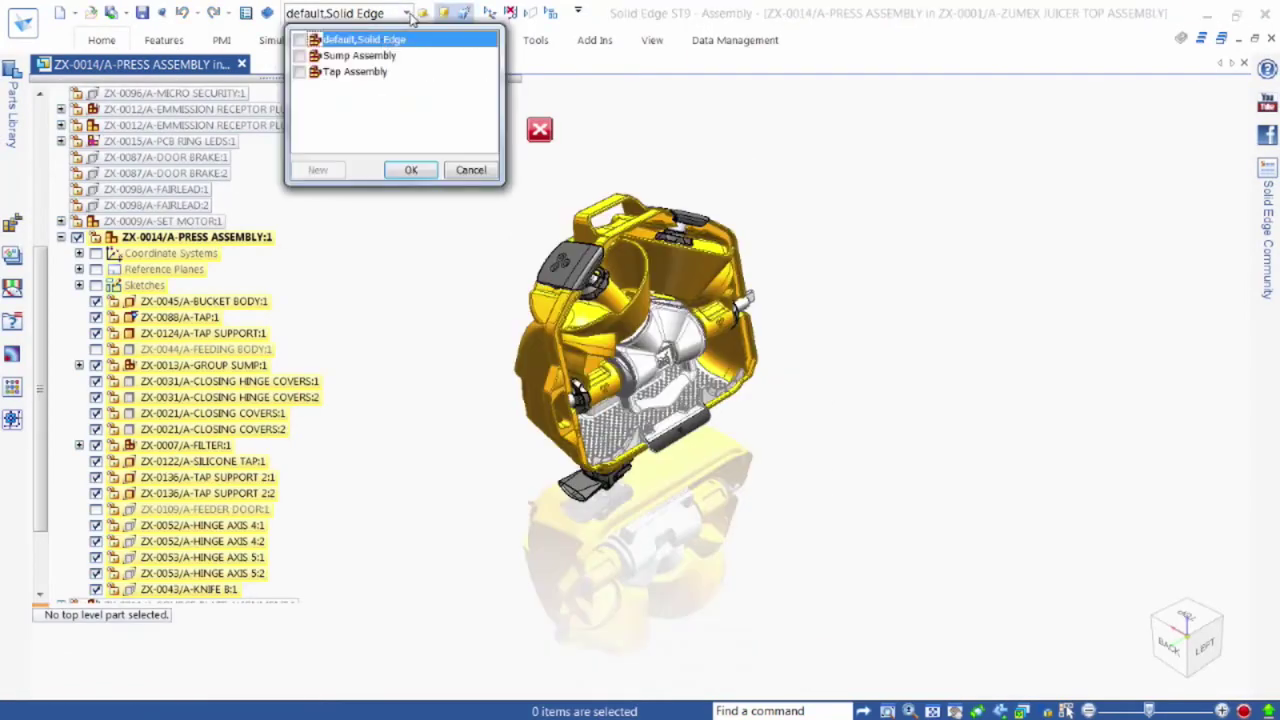
{"action": "left_click", "coordinate": [345, 72]}
{"action": "left_click", "coordinate": [405, 169]}
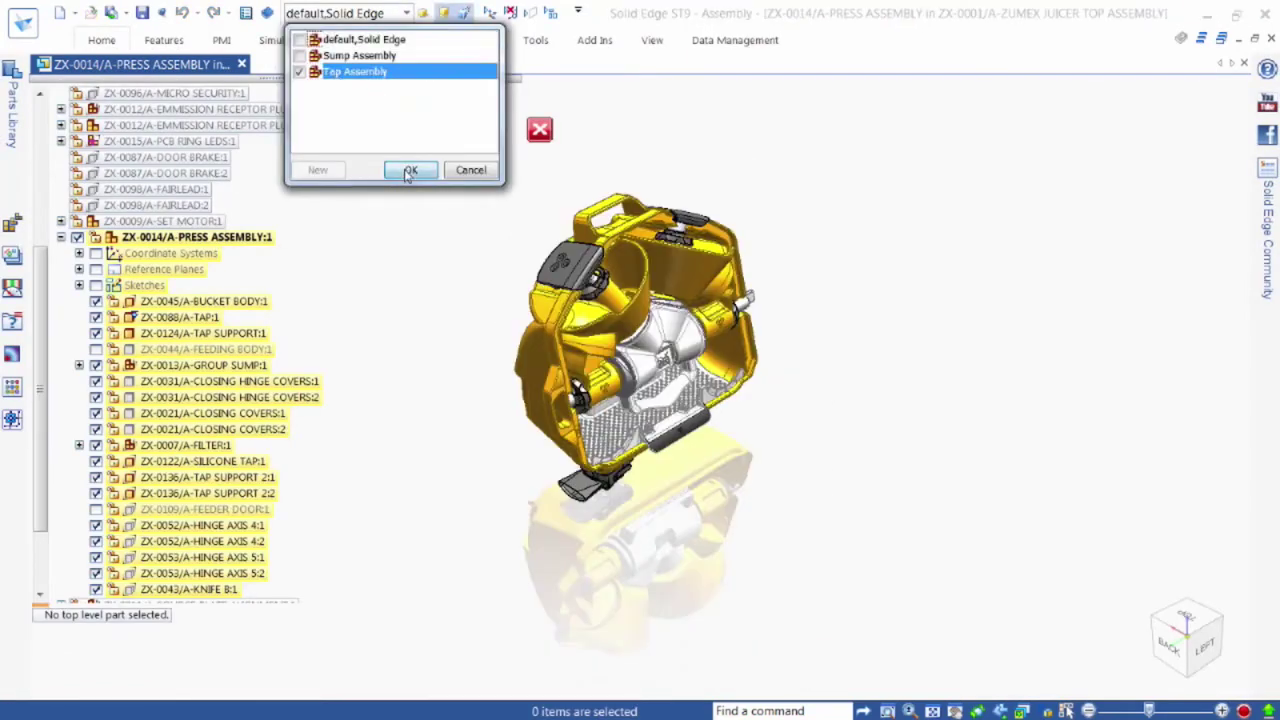
Zoom and orbit the tap parts, then show the Parts Library's Training folder.
{"action": "scroll", "coordinate": [595, 530], "scroll_direction": "up", "scroll_amount": 1}
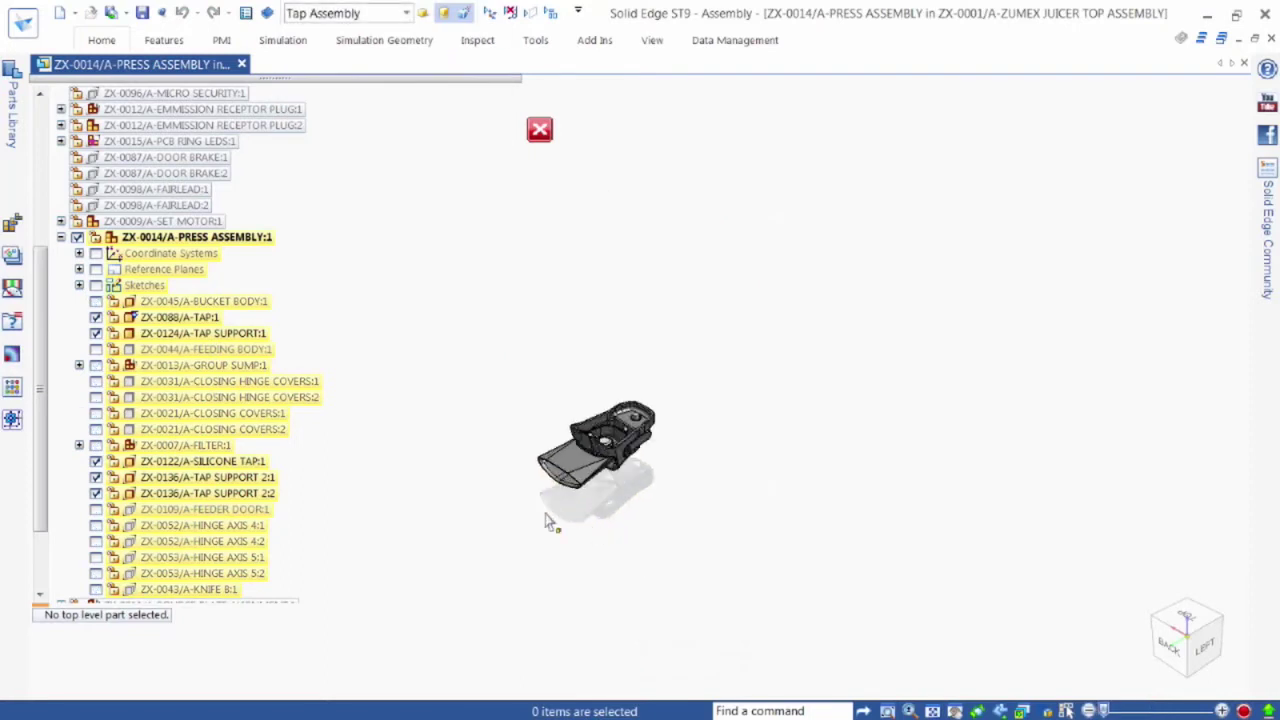
{"action": "scroll", "coordinate": [555, 522], "scroll_direction": "up", "scroll_amount": 2}
{"action": "scroll", "coordinate": [565, 512], "scroll_direction": "up", "scroll_amount": 2}
{"action": "scroll", "coordinate": [580, 503], "scroll_direction": "up", "scroll_amount": 3}
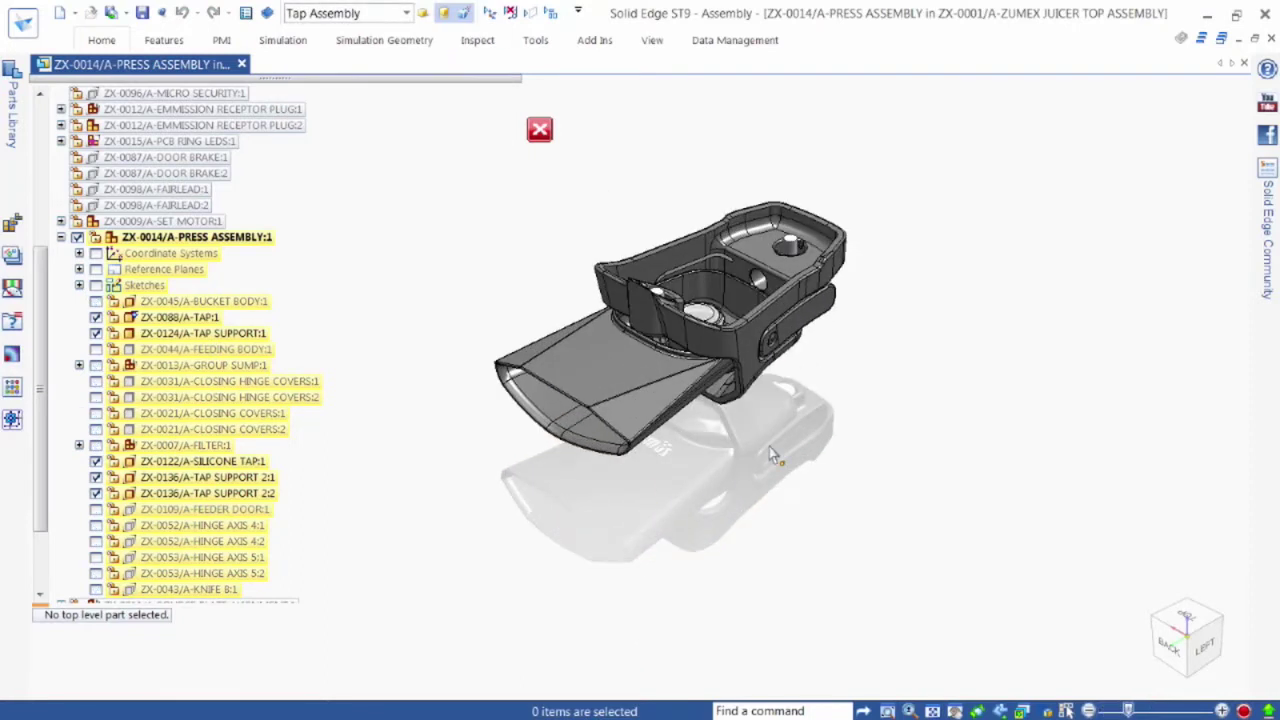
{"action": "middle_click_drag", "start_coordinate": [775, 455], "coordinate": [870, 405]}
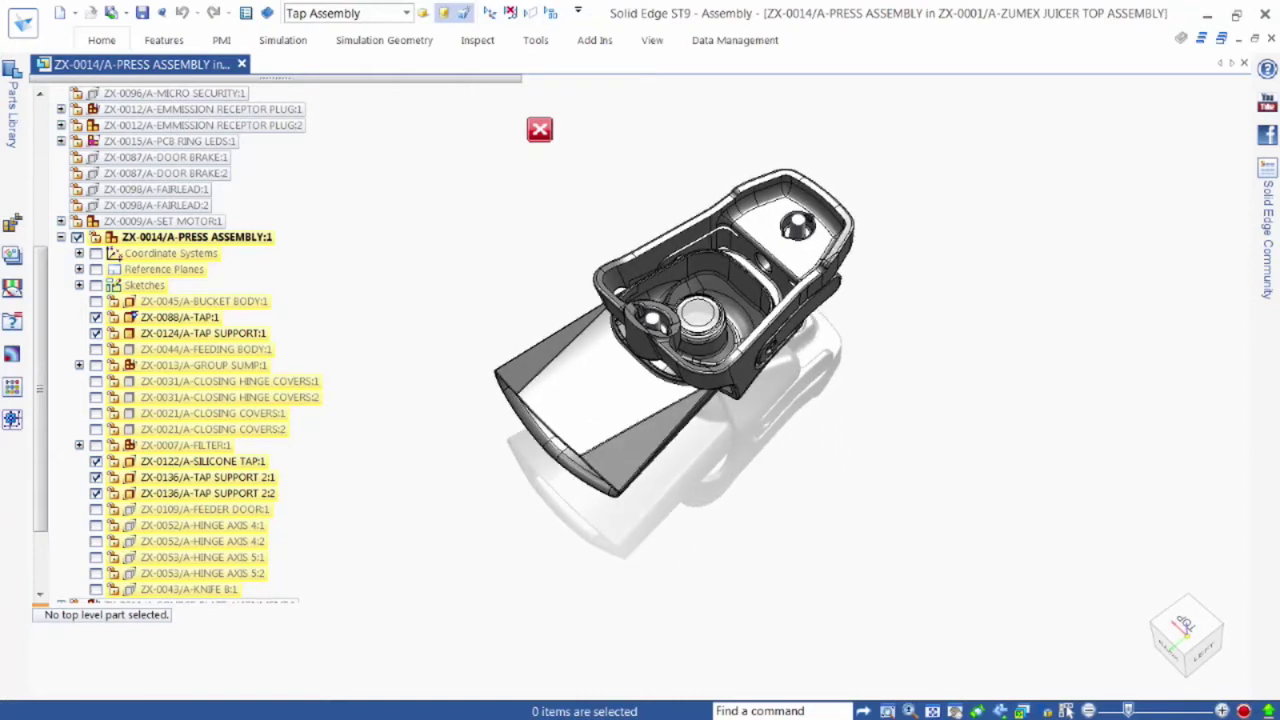
{"action": "left_click", "coordinate": [14, 143]}
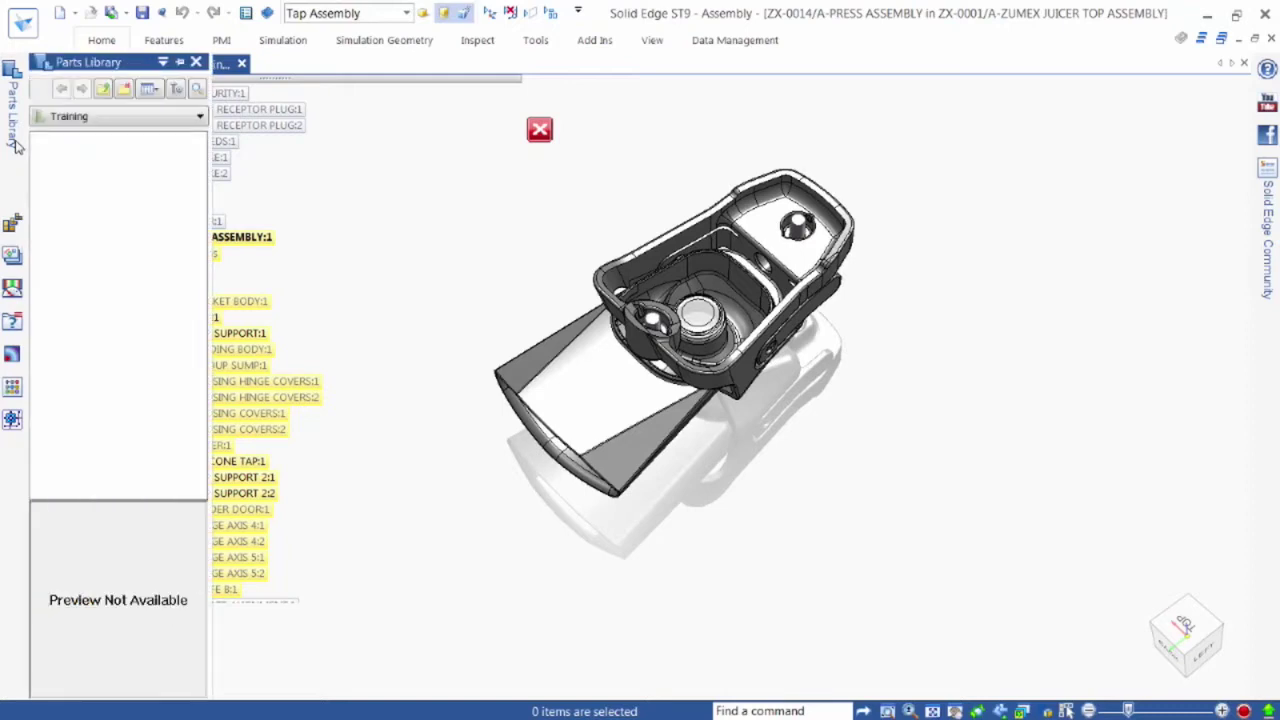
Search D:\Zumex\ in the Parts Library for parts whose Vendor contains "crate".
{"action": "left_click", "coordinate": [195, 90]}
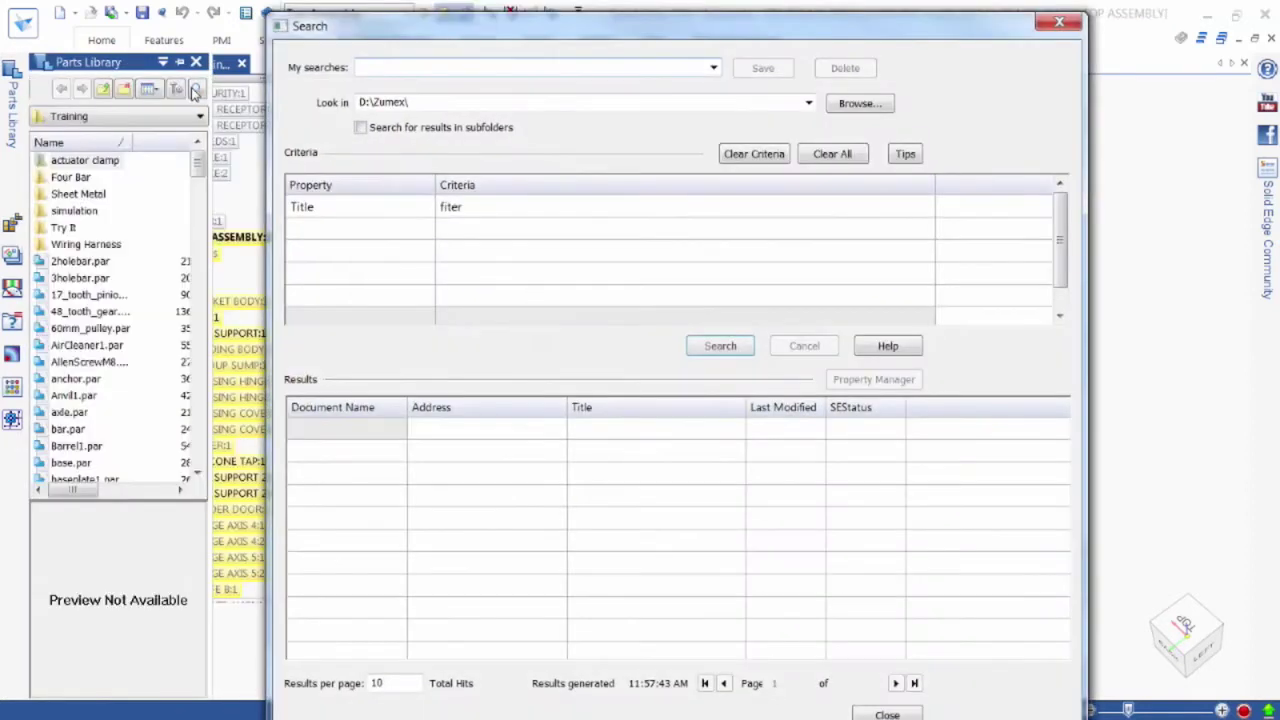
{"action": "left_click", "coordinate": [824, 155]}
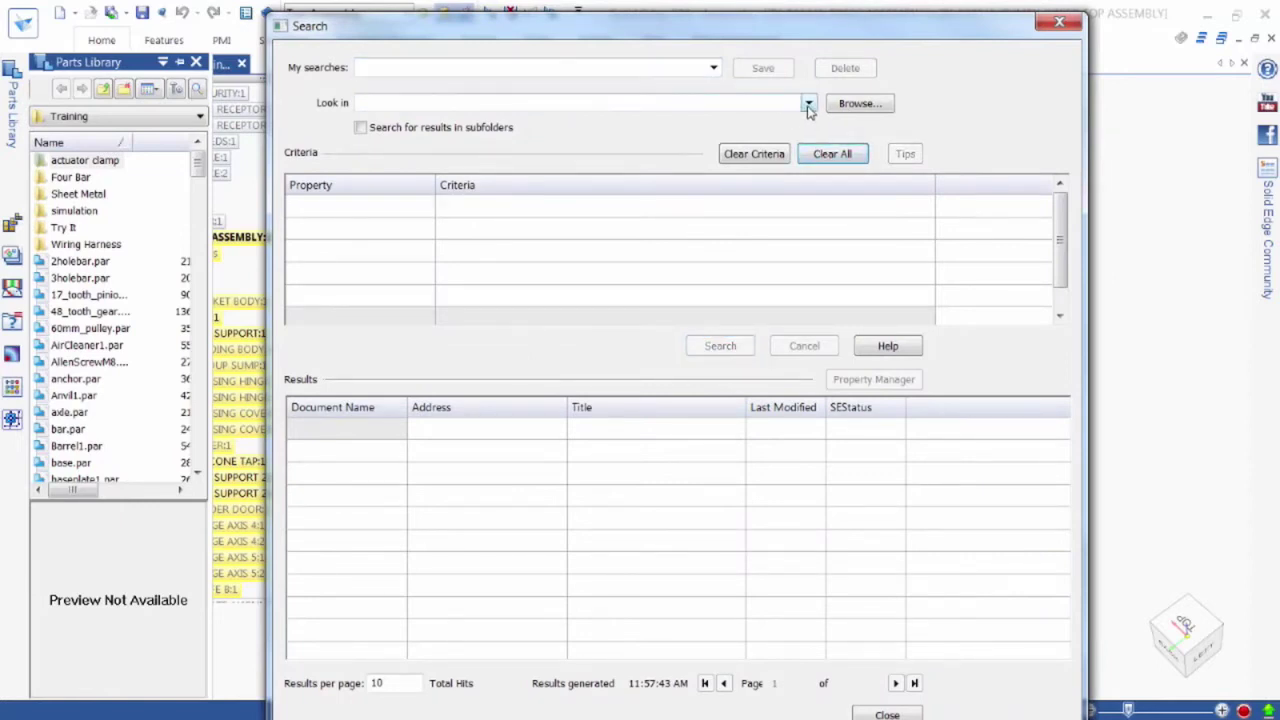
{"action": "left_click", "coordinate": [808, 105]}
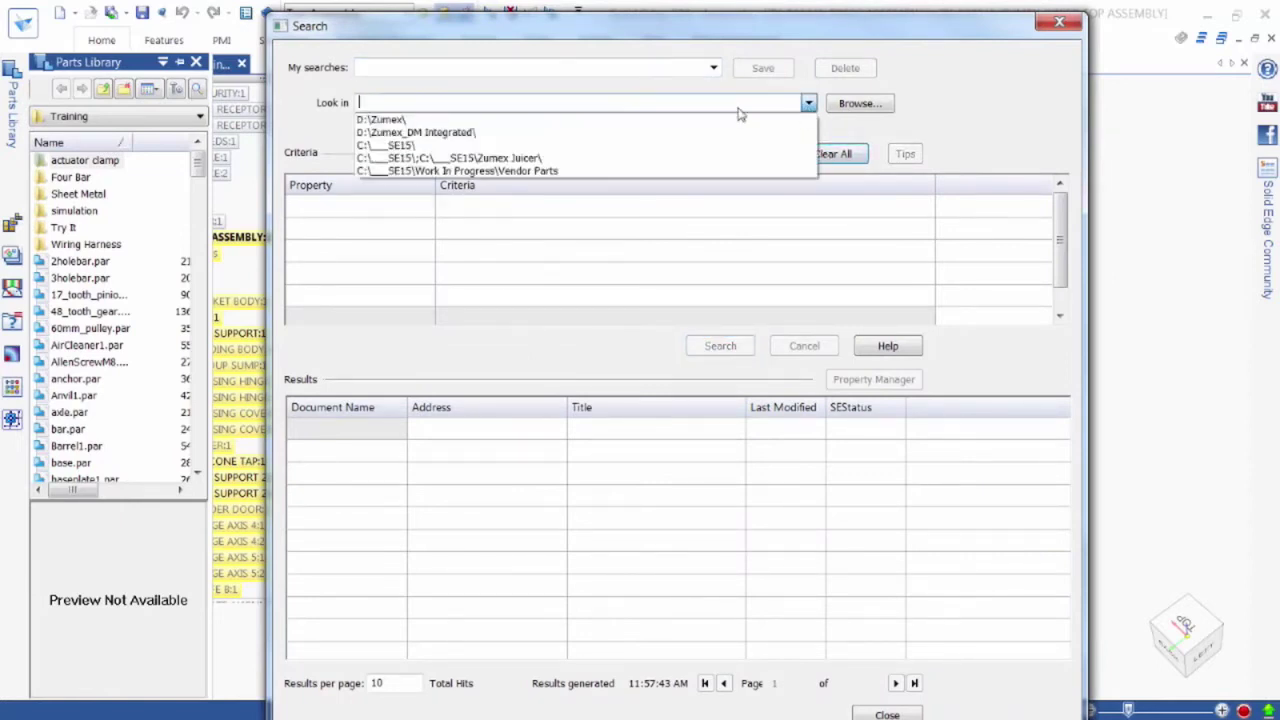
{"action": "left_click", "coordinate": [405, 120]}
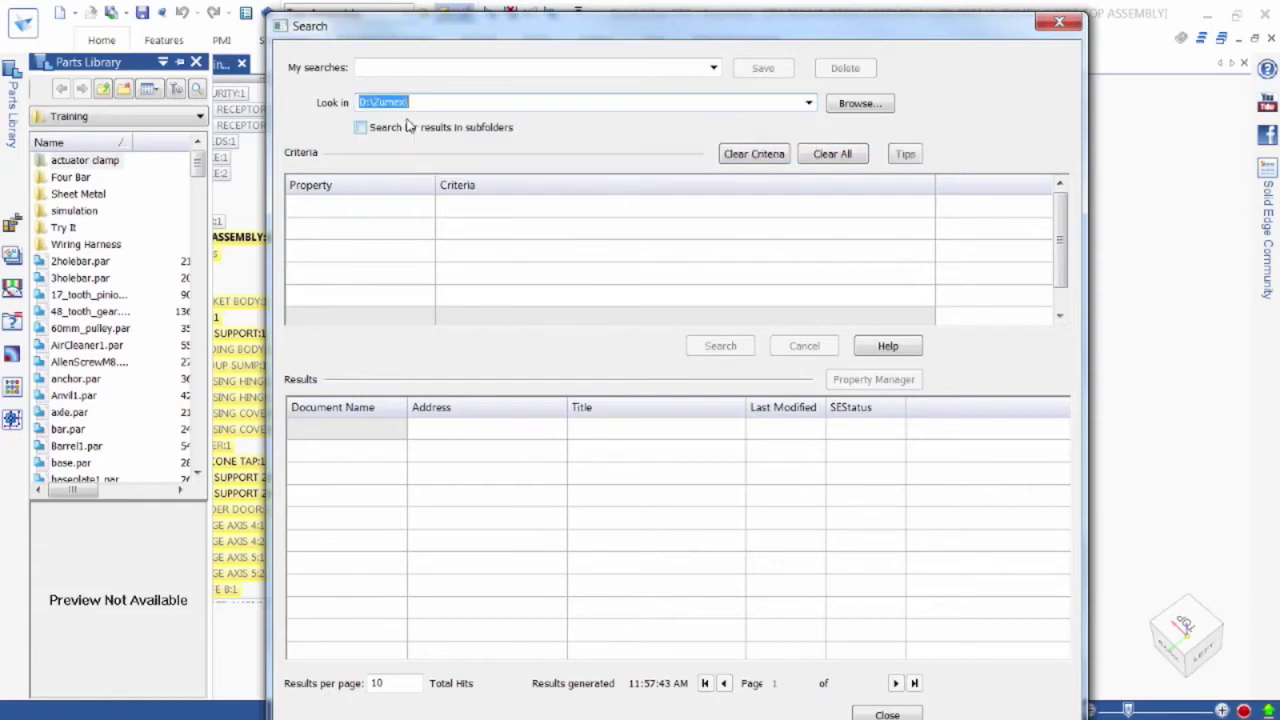
{"action": "left_click", "coordinate": [510, 209]}
{"action": "type", "text": "contai"}
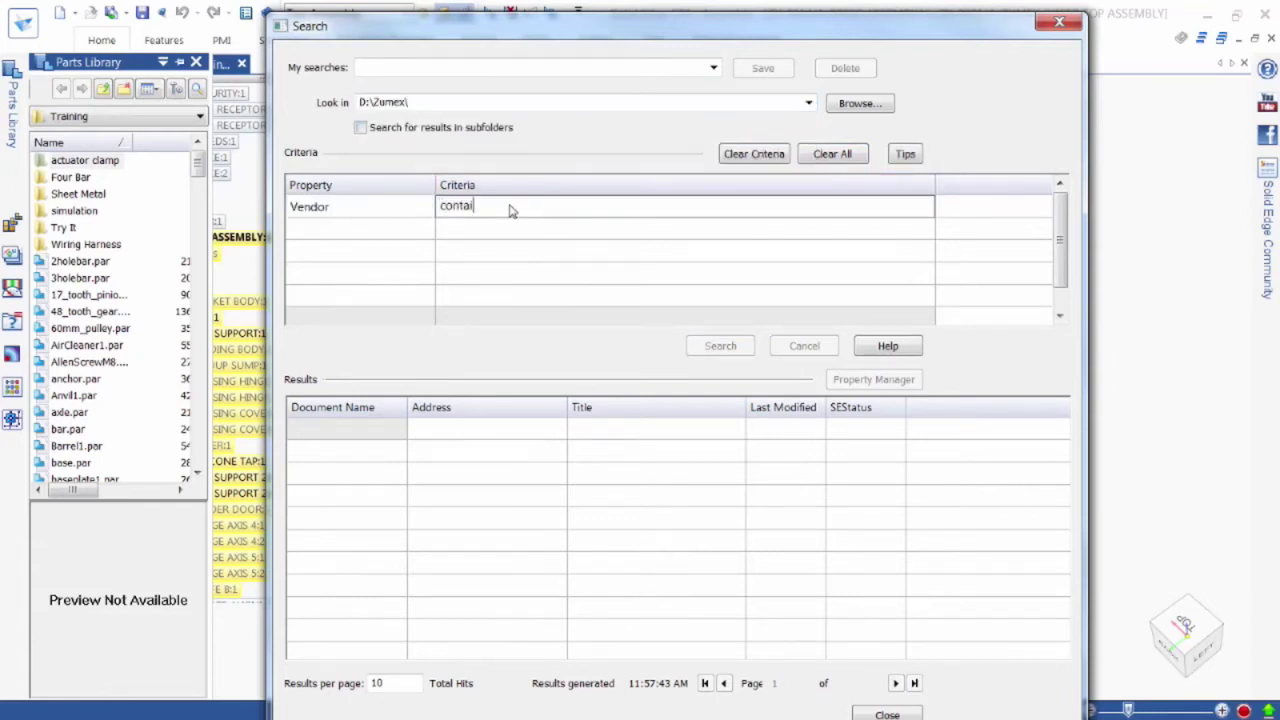
{"action": "type", "text": "ns \"crat"}
{"action": "type", "text": "e\""}
{"action": "left_click", "coordinate": [720, 345]}
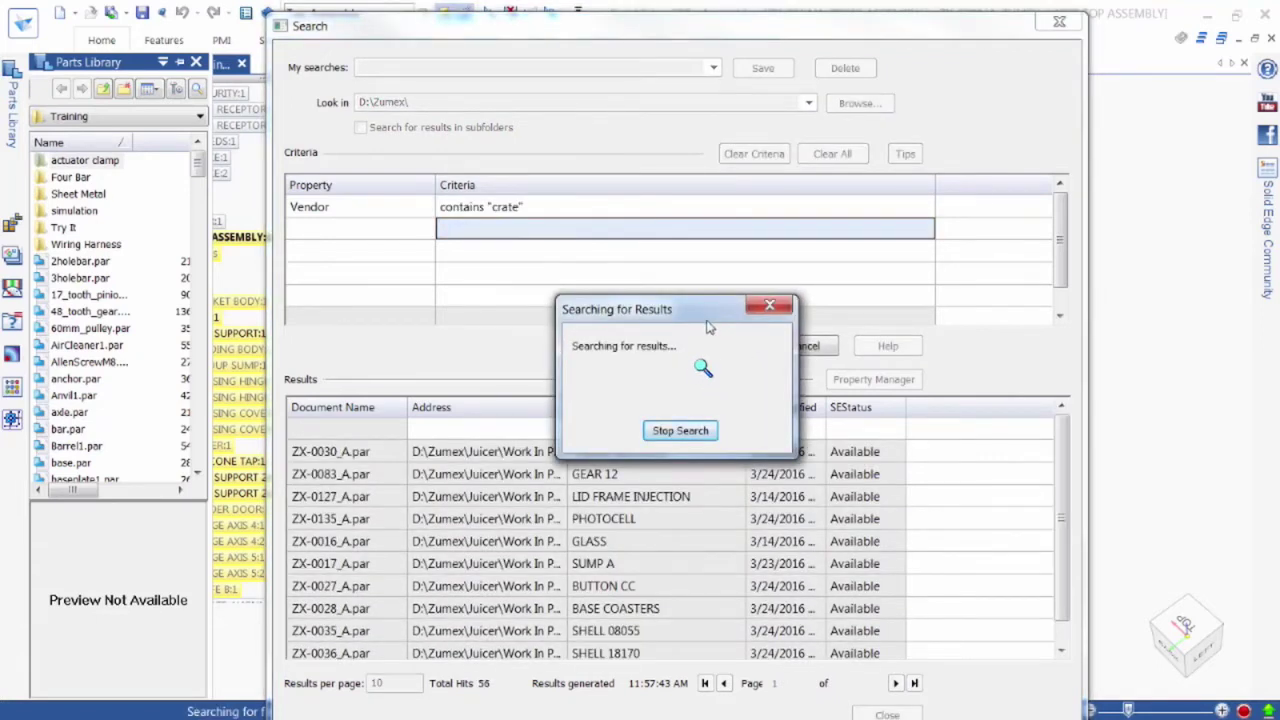
Add a Title contains "plug" criterion and rerun the search, leaving 18 SILICONE TAP PLUG parts.
{"action": "left_click", "coordinate": [398, 230]}
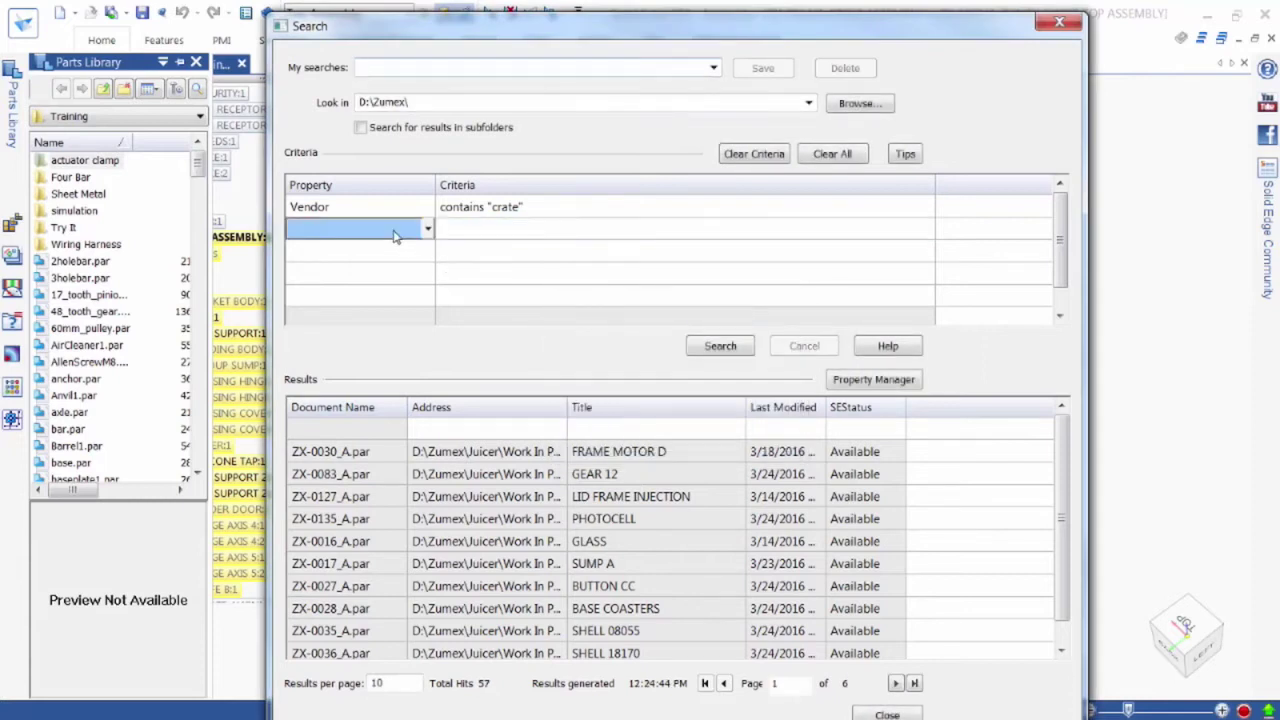
{"action": "left_click", "coordinate": [428, 232]}
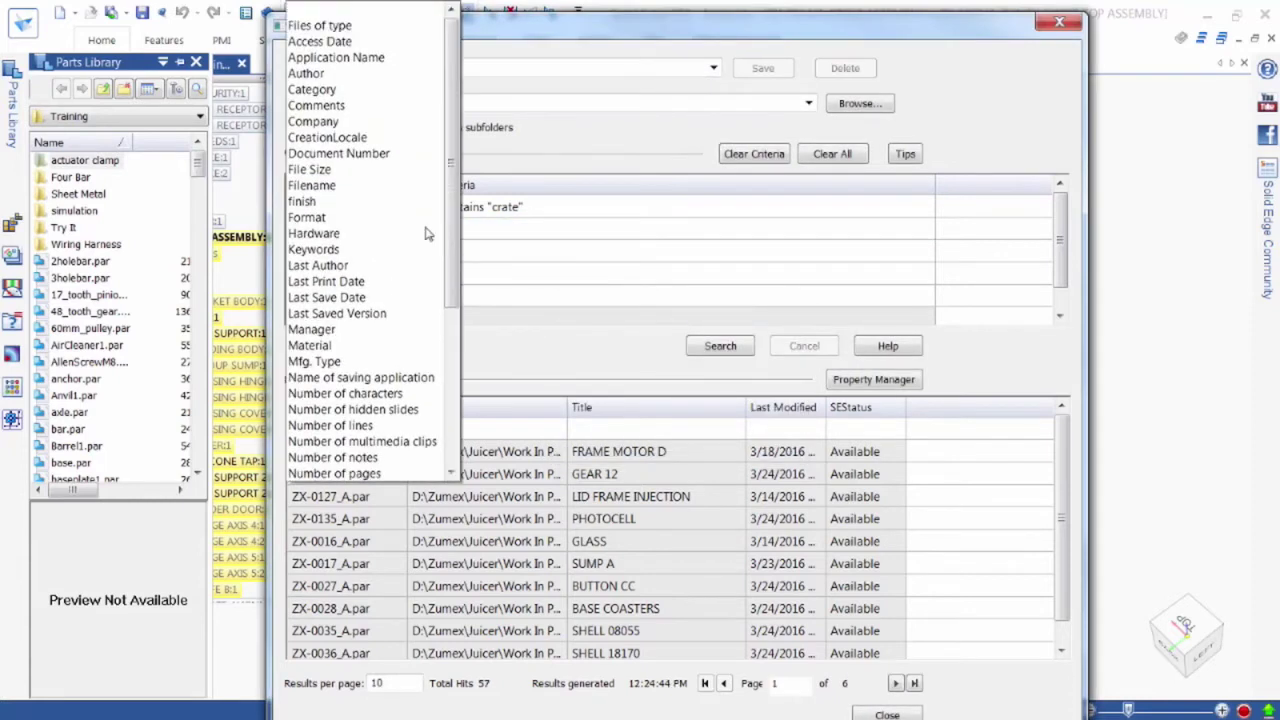
{"action": "scroll", "coordinate": [315, 428], "scroll_direction": "down", "scroll_amount": 5}
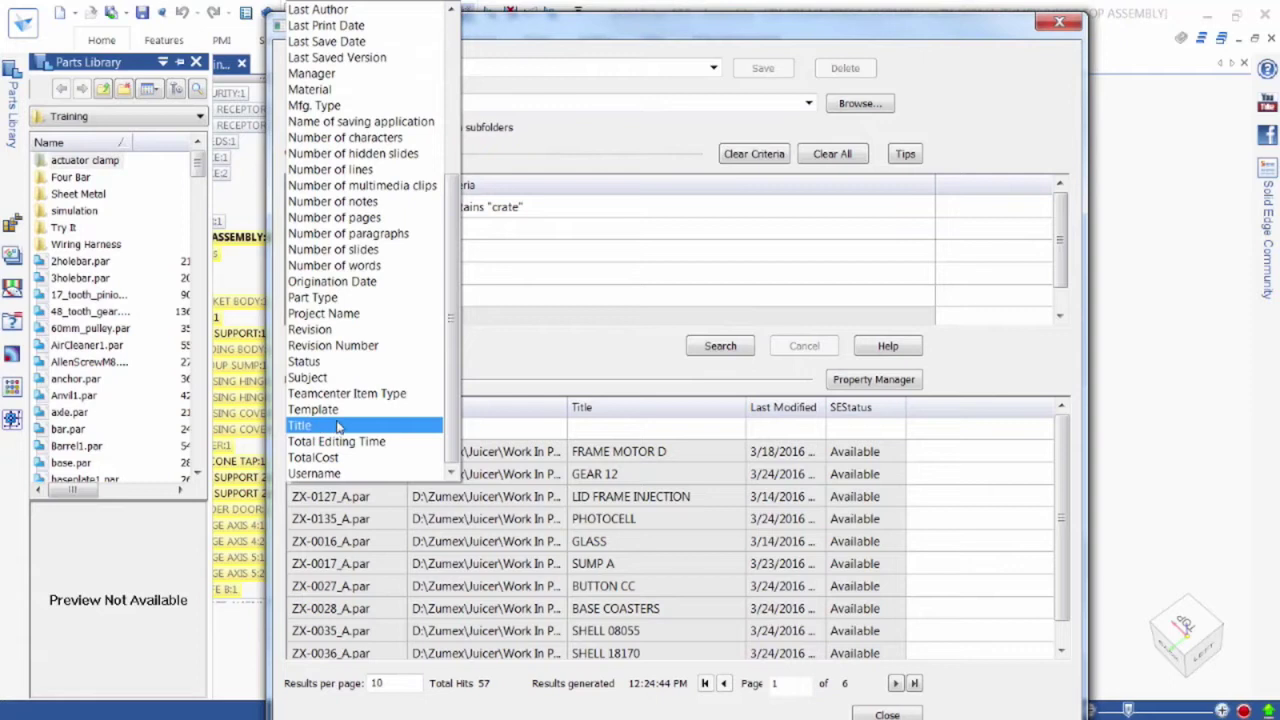
{"action": "left_click", "coordinate": [338, 428]}
{"action": "left_click", "coordinate": [462, 232]}
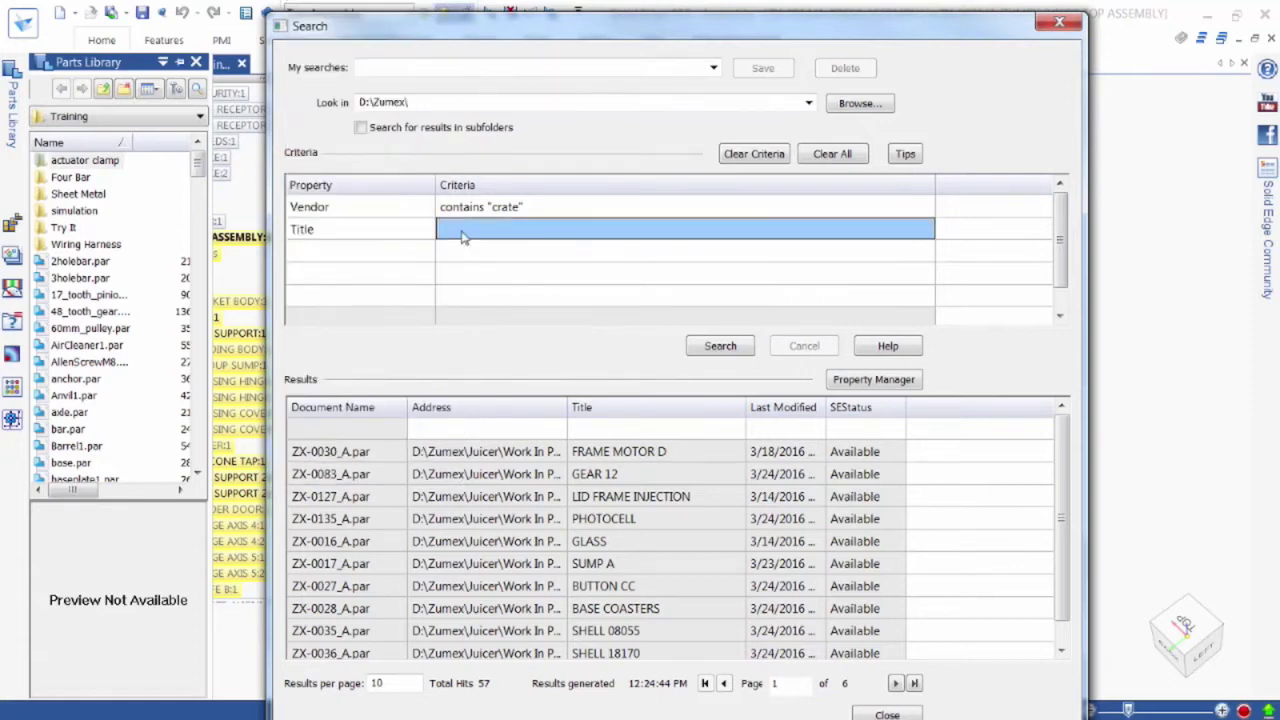
{"action": "type", "text": "cont"}
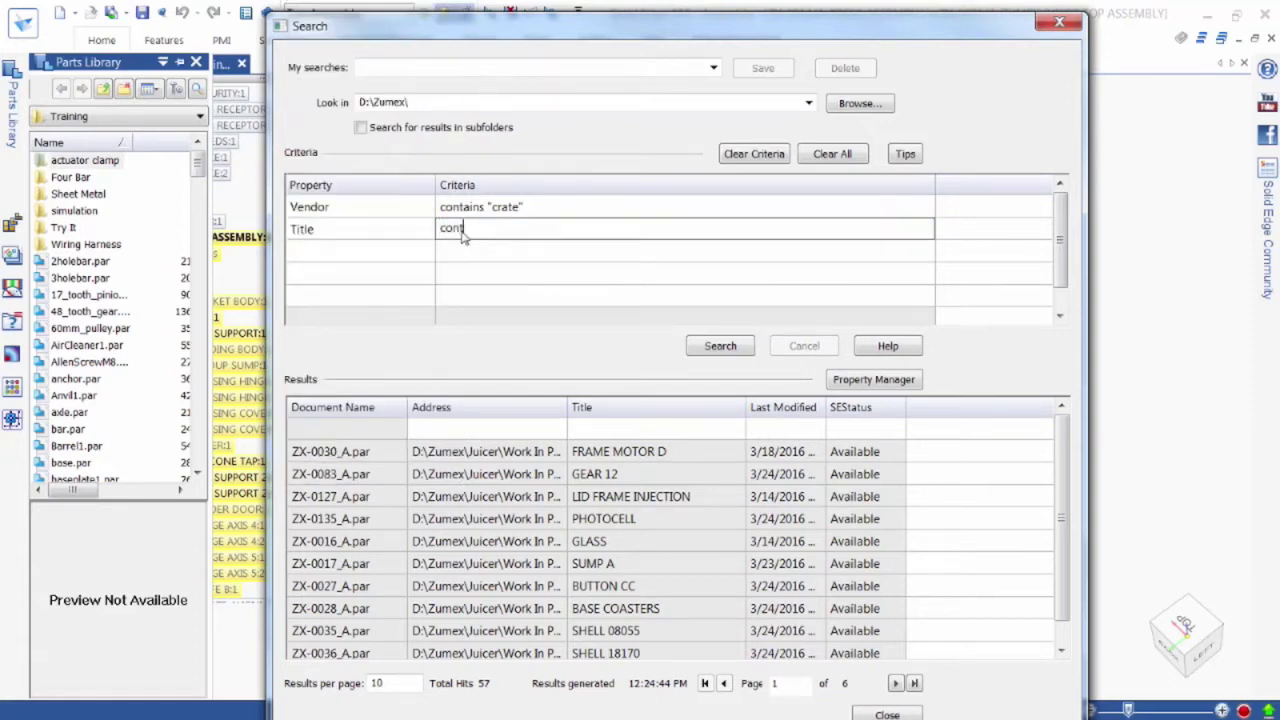
{"action": "type", "text": "ains\""}
{"action": "type", "text": " \""}
{"action": "type", "text": "plug\""}
{"action": "key", "text": "Return"}
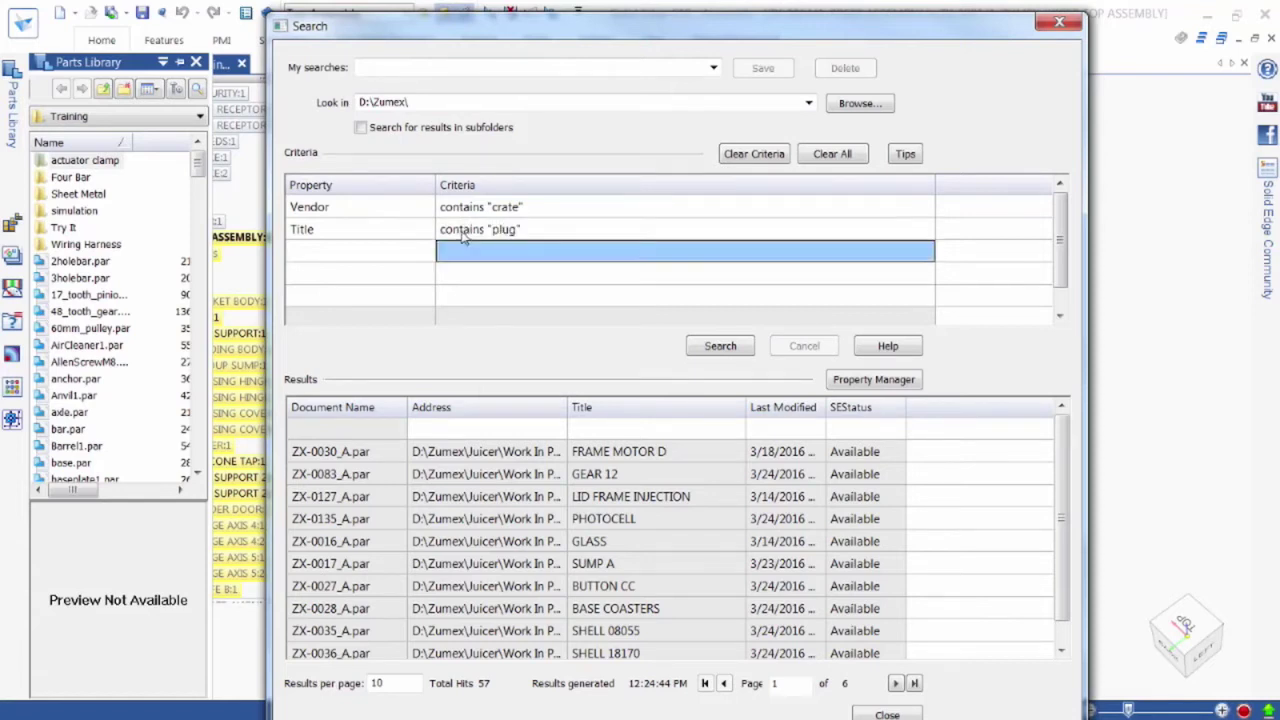
{"action": "left_click", "coordinate": [732, 349]}
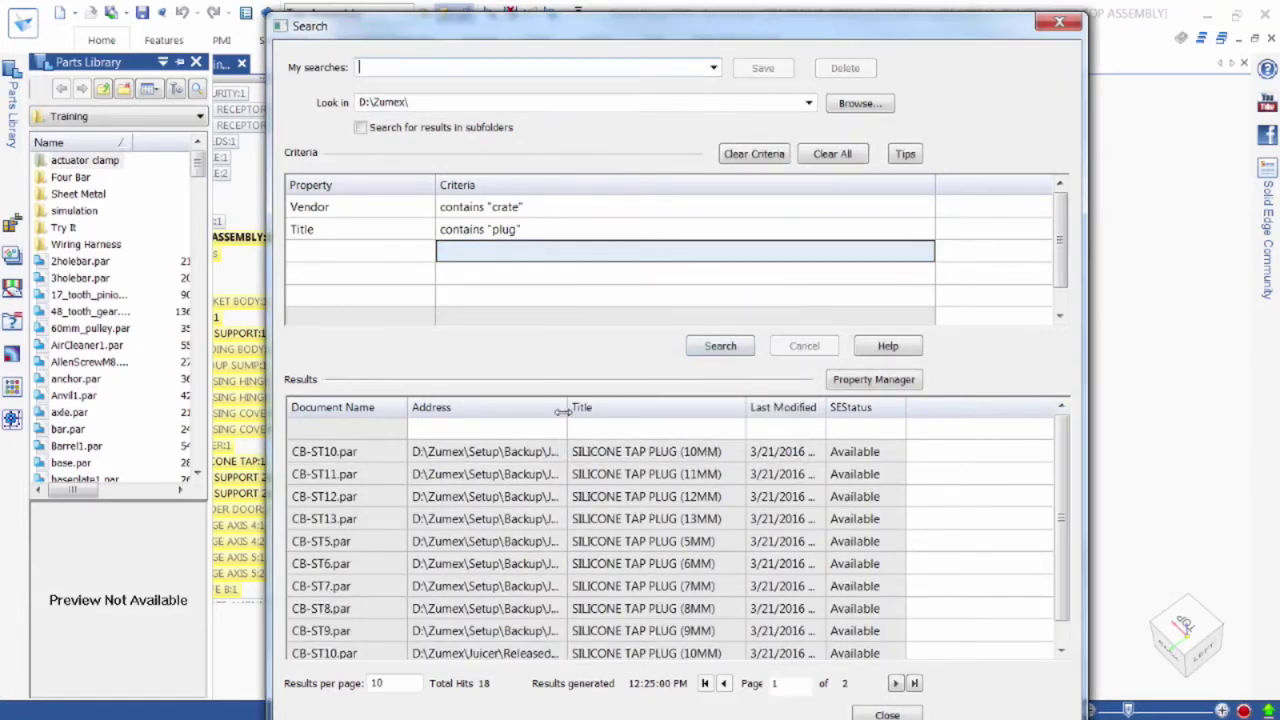
Preview the silicone tap plug results, including the 12MM and 7MM plugs.
{"action": "left_click", "coordinate": [392, 456]}
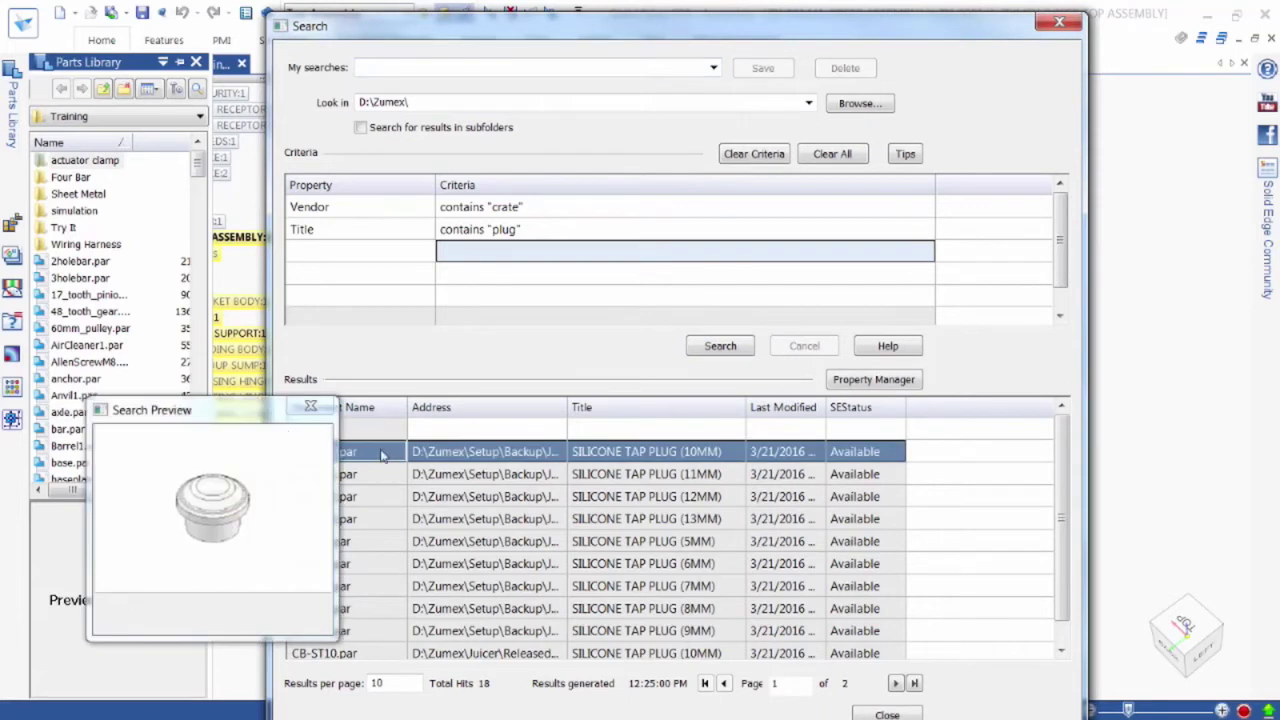
{"action": "left_click_drag", "start_coordinate": [240, 415], "coordinate": [626, 353]}
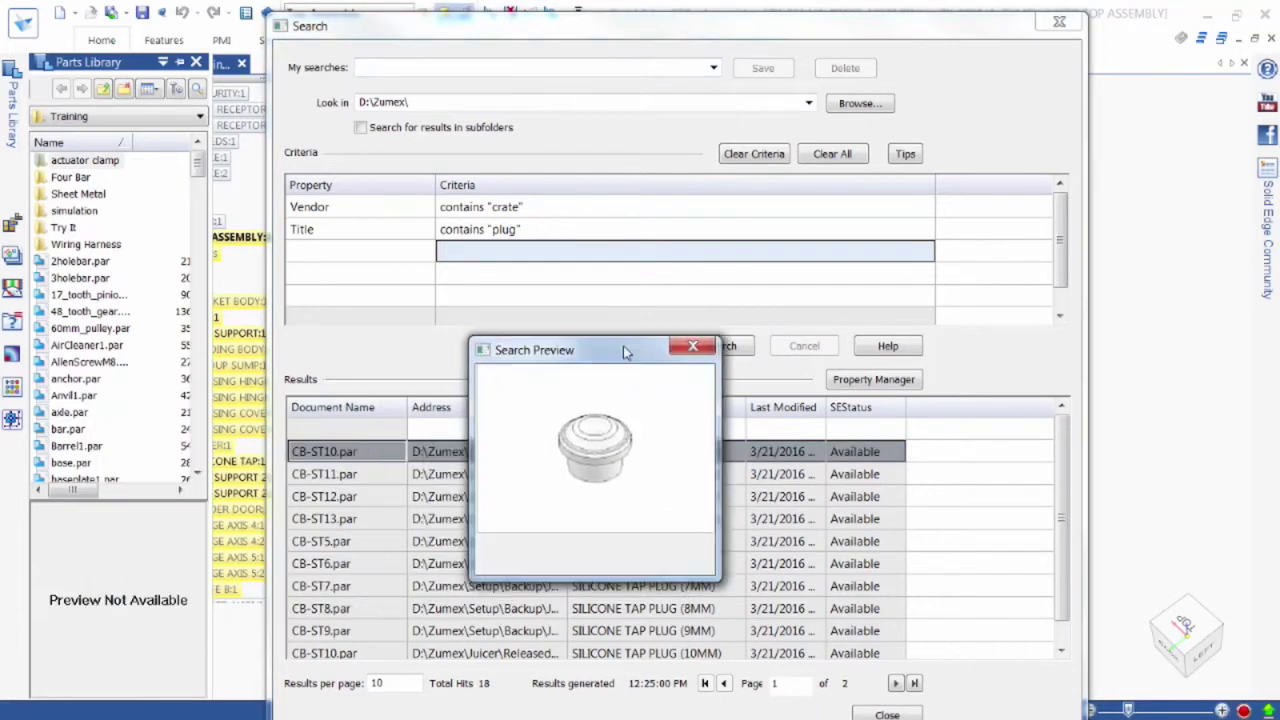
{"action": "left_click", "coordinate": [376, 500]}
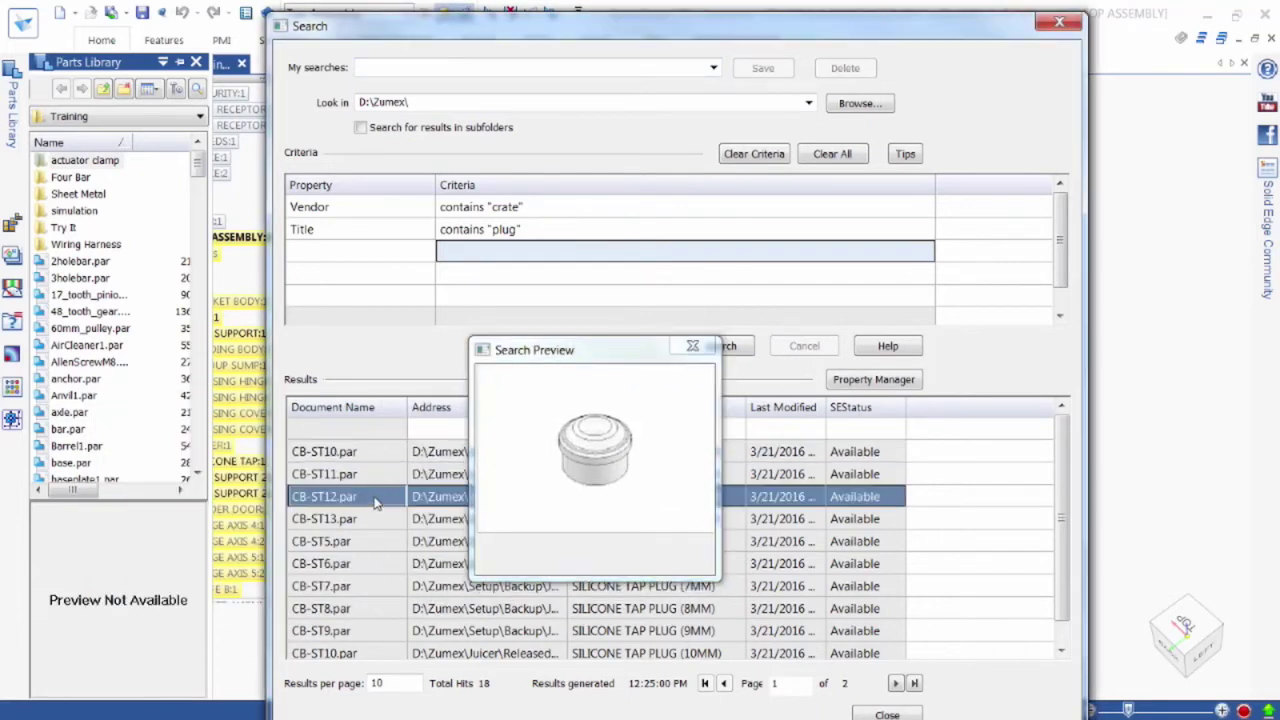
{"action": "left_click", "coordinate": [350, 587]}
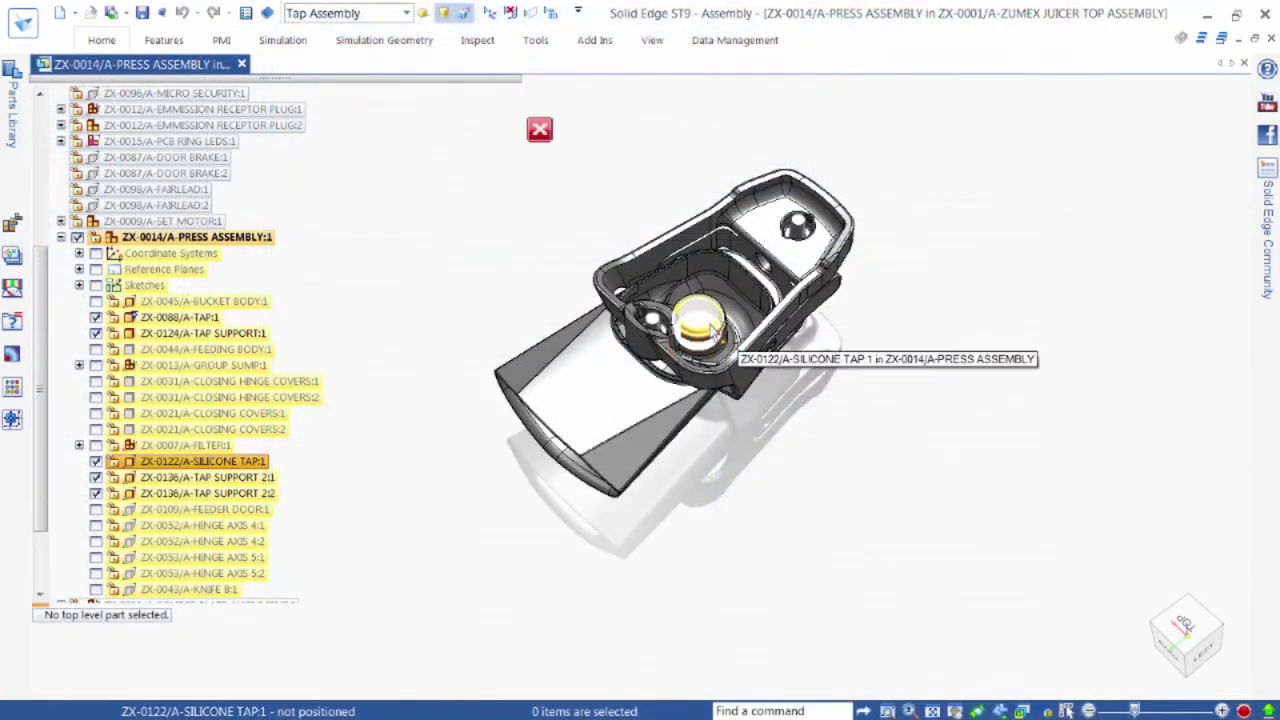
Start Replace Part with Copy on the silicone tap in the press assembly.
{"action": "left_click", "coordinate": [711, 332]}
{"action": "left_click", "coordinate": [711, 332]}
{"action": "right_click", "coordinate": [840, 350]}
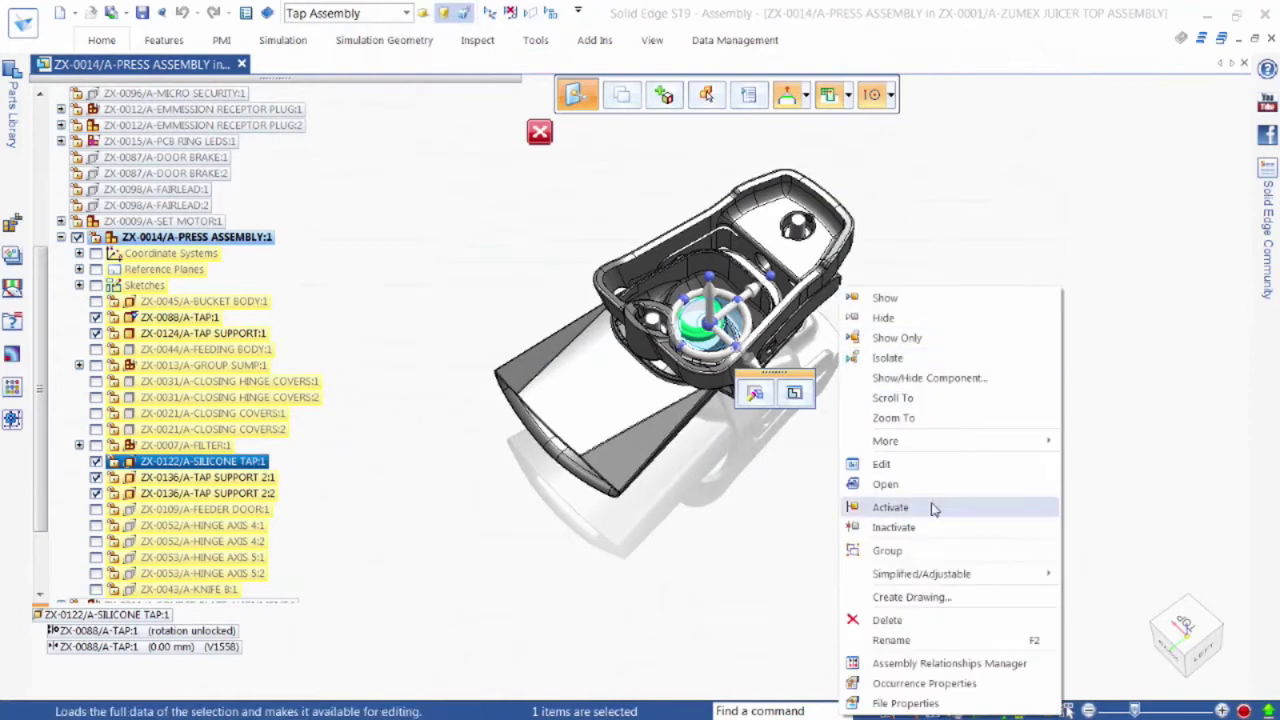
{"action": "mouse_move", "coordinate": [885, 441]}
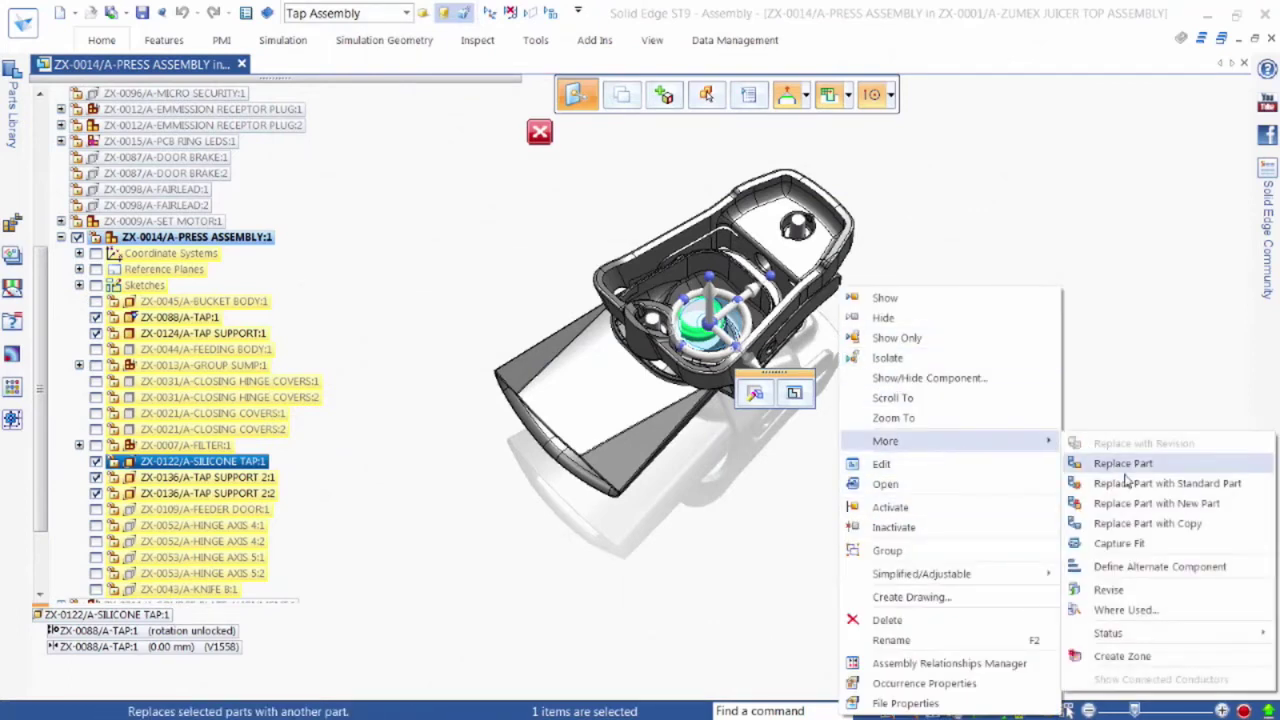
{"action": "left_click", "coordinate": [1146, 524]}
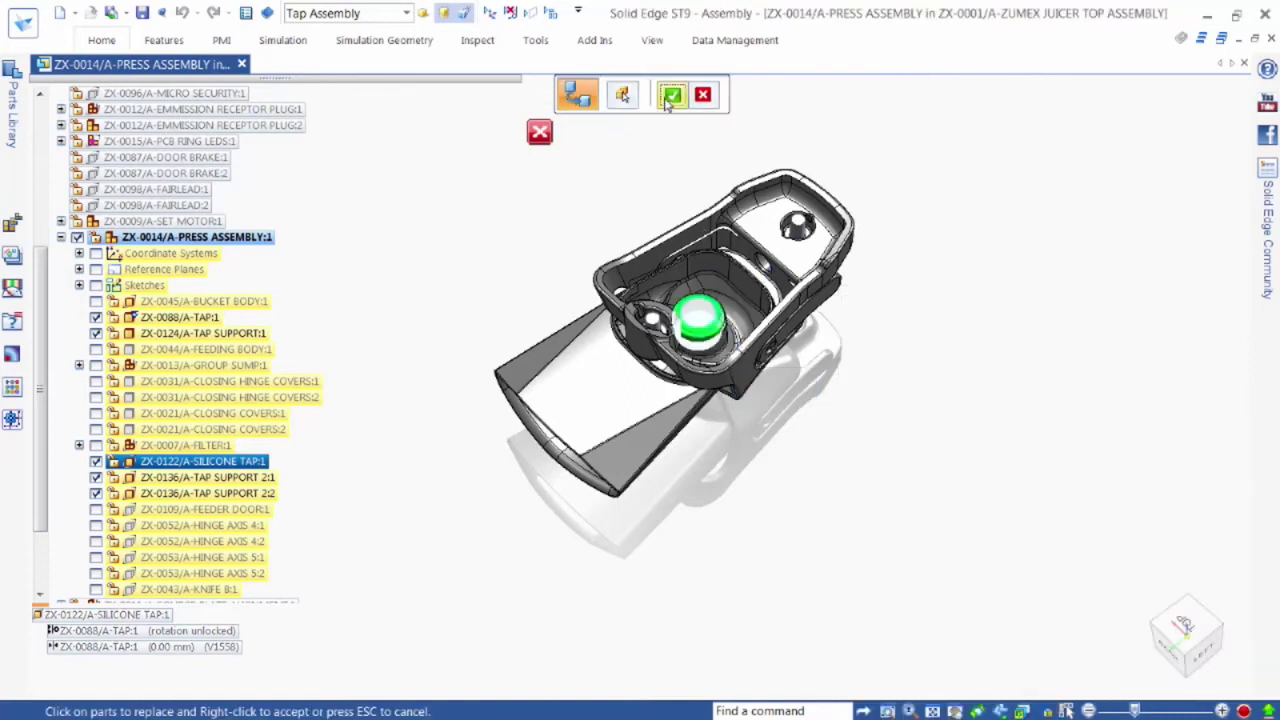
{"action": "left_click", "coordinate": [670, 96]}
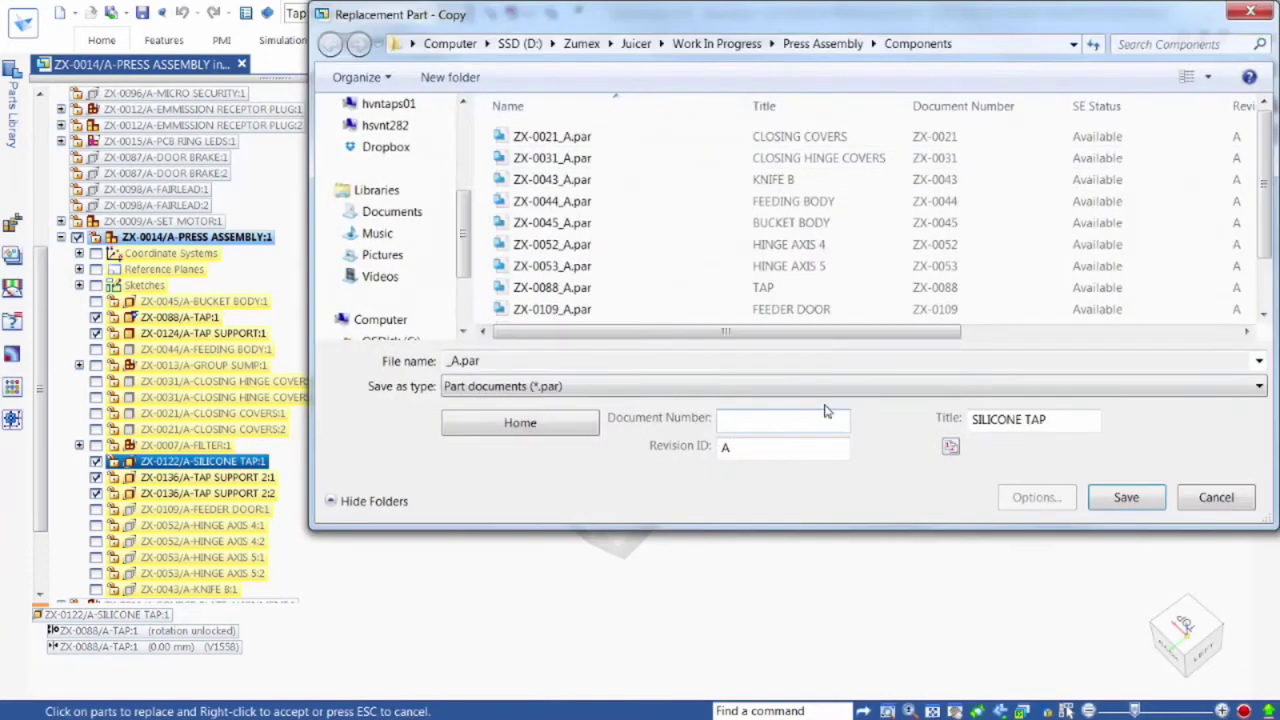
Title the copy with (11.5mm); number ZX-0200 is rejected as a duplicate.
{"action": "type", "text": "ZX"}
{"action": "type", "text": "-0"}
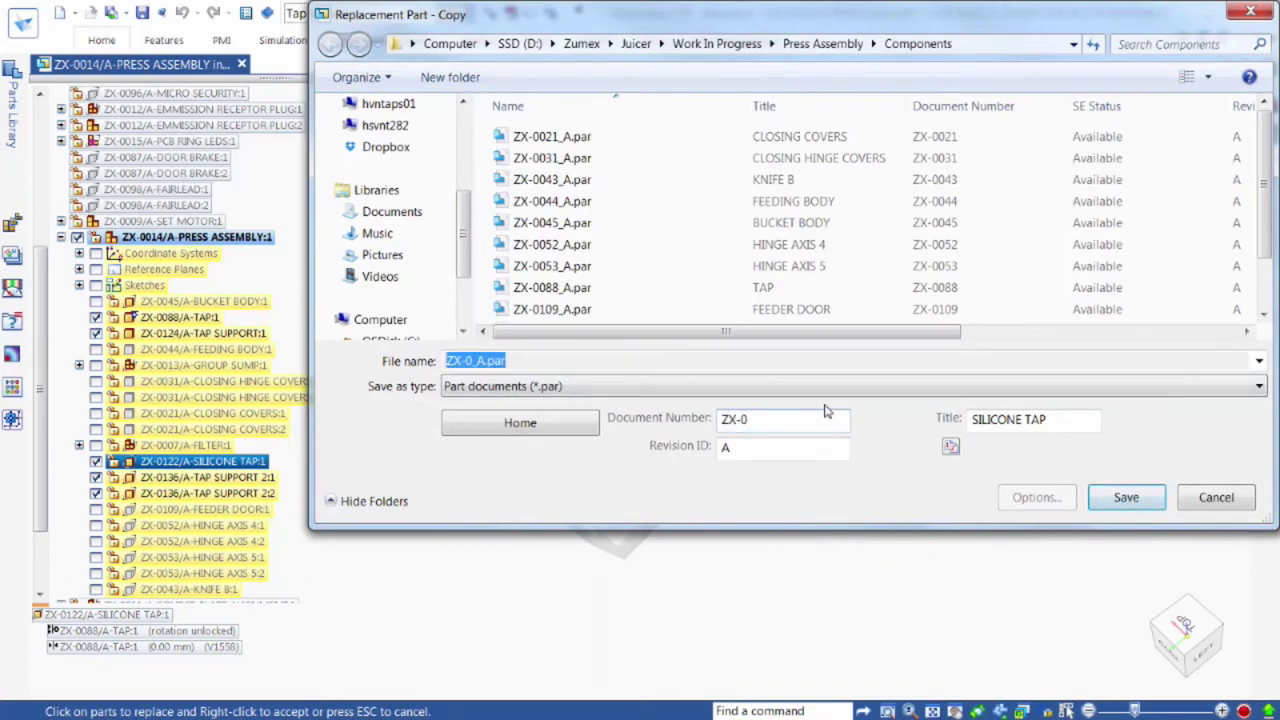
{"action": "type", "text": "200"}
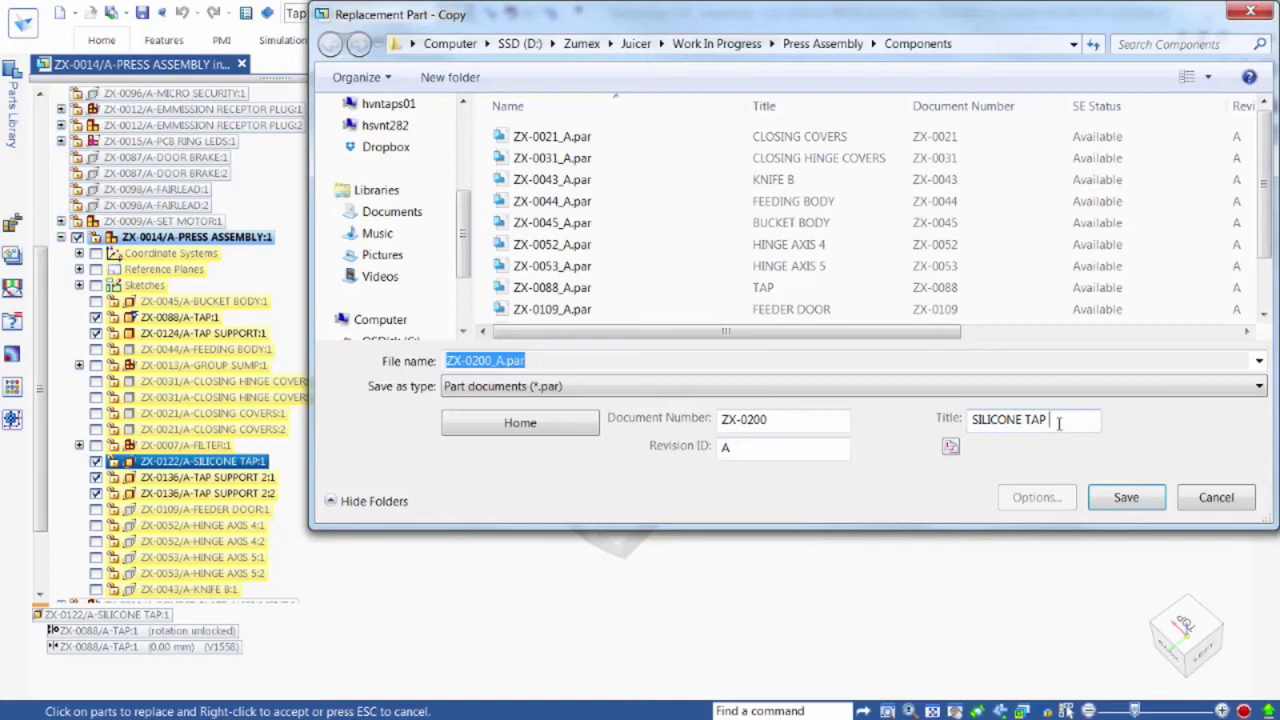
{"action": "type", "text": "("}
{"action": "type", "text": "11.5"}
{"action": "type", "text": "mm "}
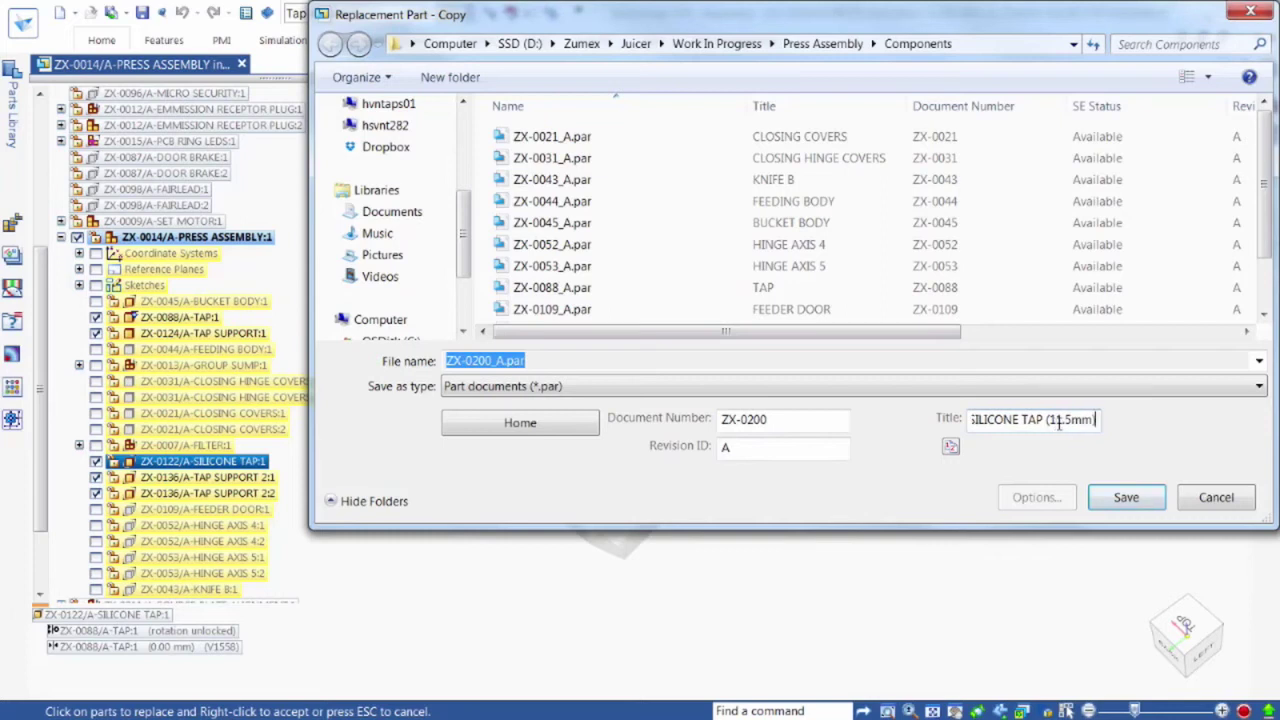
{"action": "type", "text": ")"}
{"action": "left_click", "coordinate": [1127, 497]}
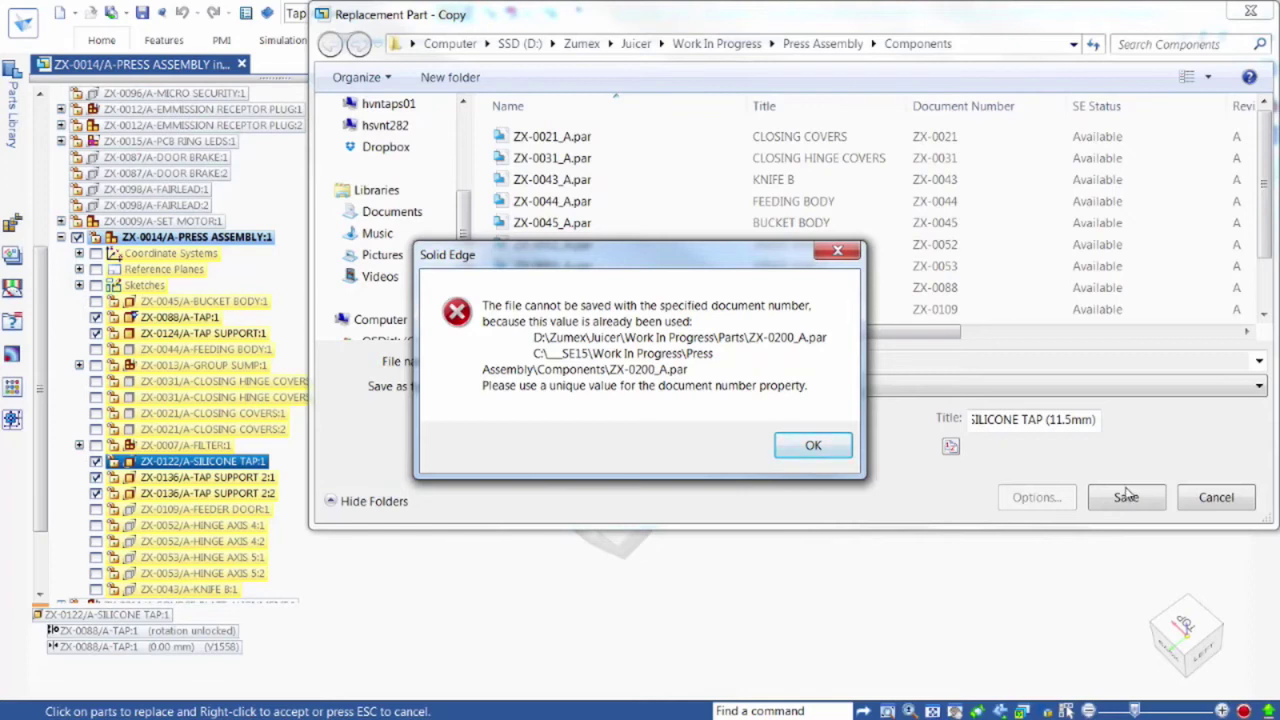
{"action": "left_click", "coordinate": [812, 443]}
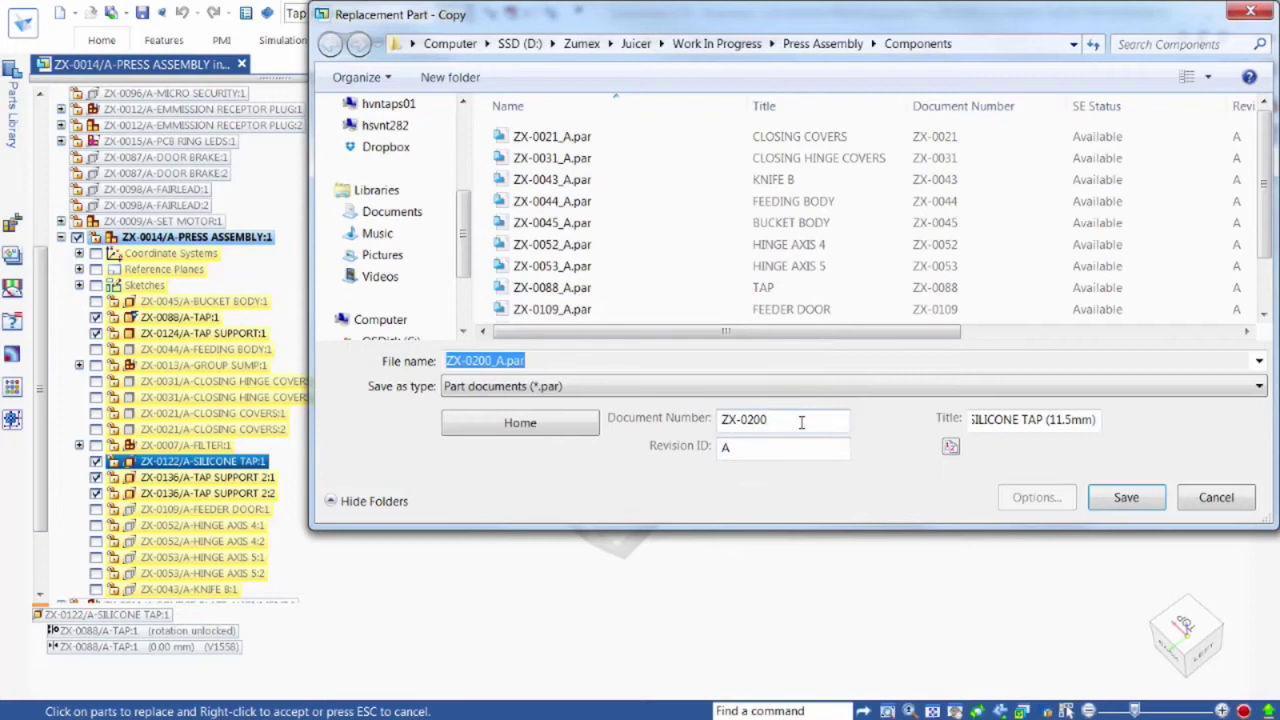
{"action": "key", "text": "BackSpace"}
Save the copy as ZX-0201 and change its cylinder diameter from 12.34 to 11.5 mm.
{"action": "type", "text": "1"}
{"action": "left_click", "coordinate": [1112, 500]}
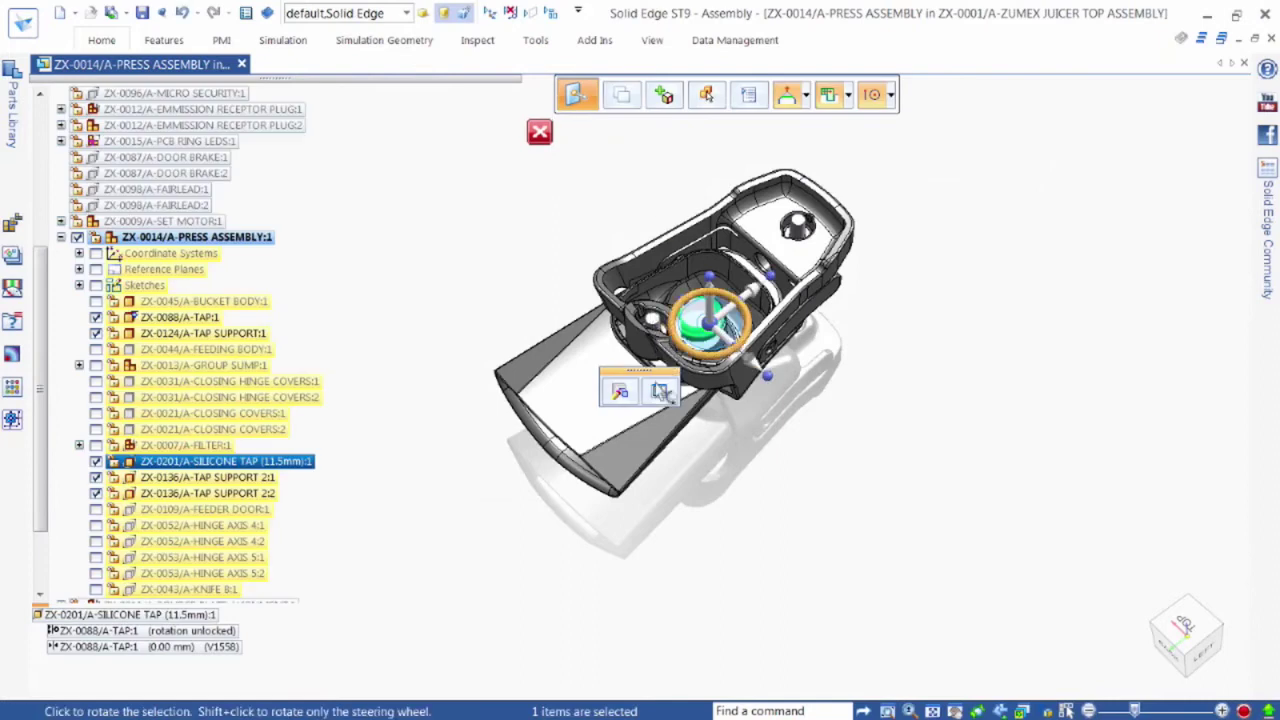
{"action": "double_click", "coordinate": [697, 366]}
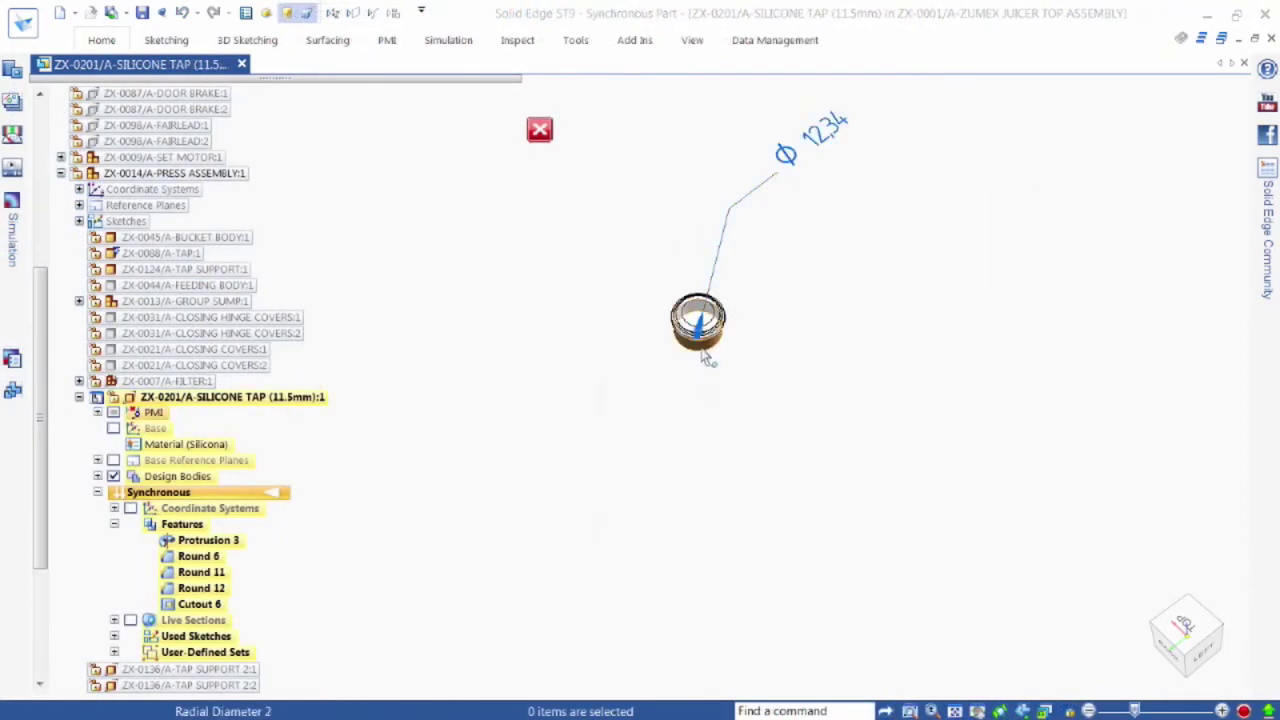
{"action": "left_click", "coordinate": [704, 358]}
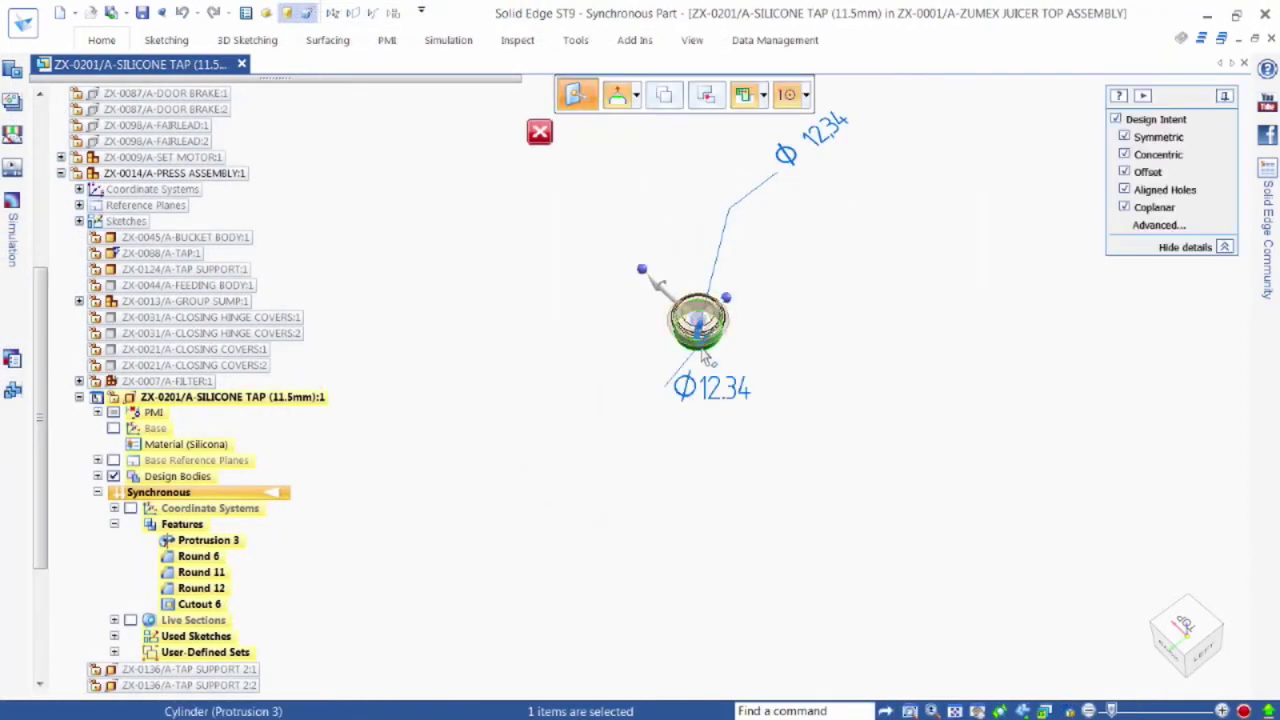
{"action": "left_click", "coordinate": [718, 390]}
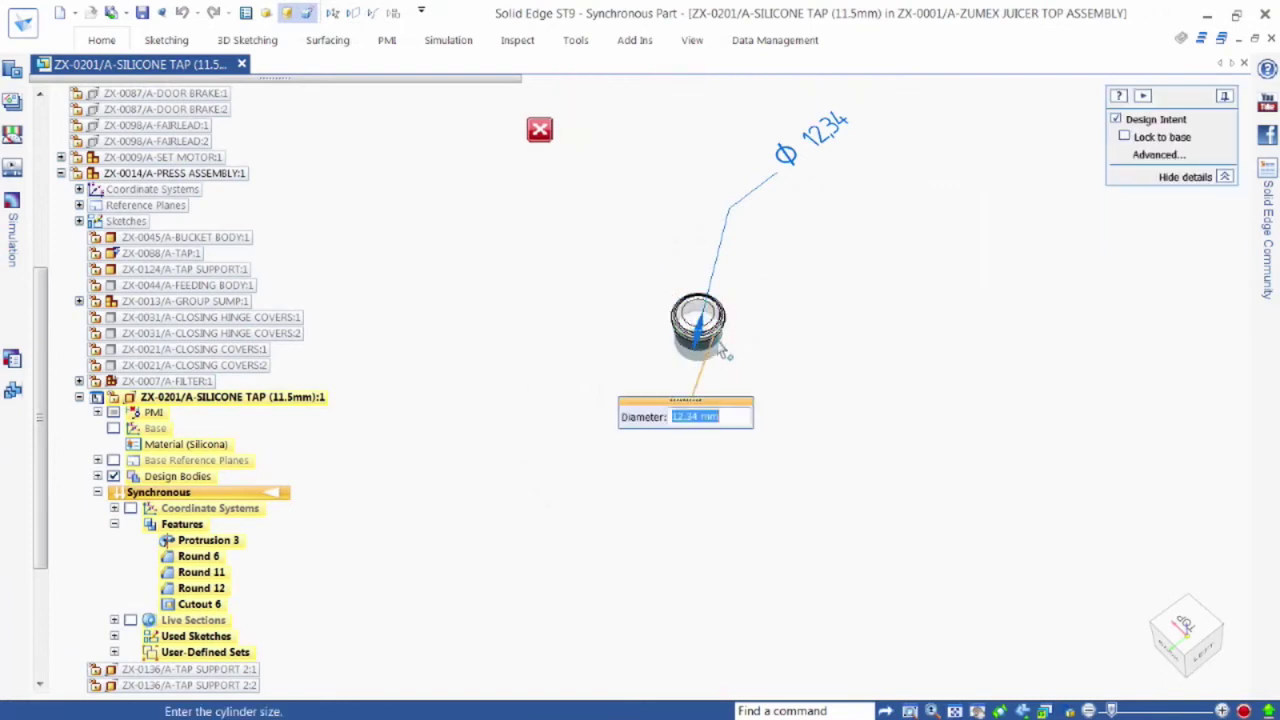
{"action": "type", "text": "11.5"}
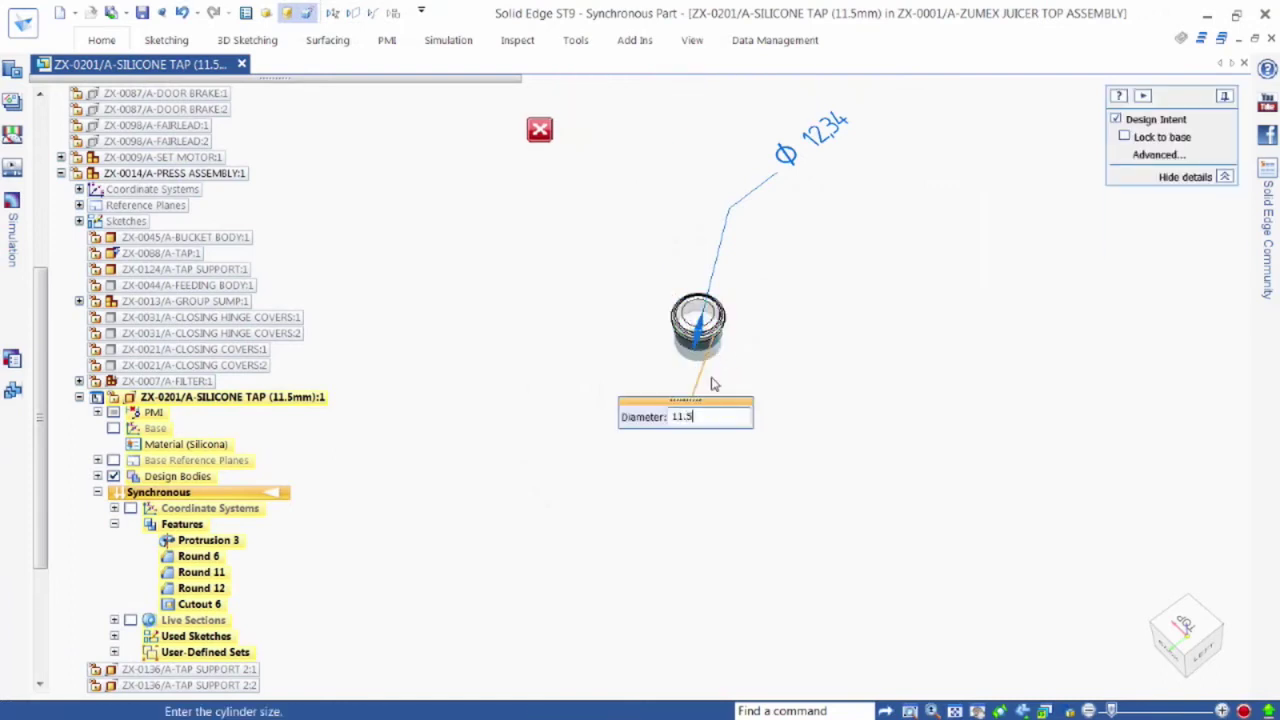
{"action": "key", "text": "Return"}
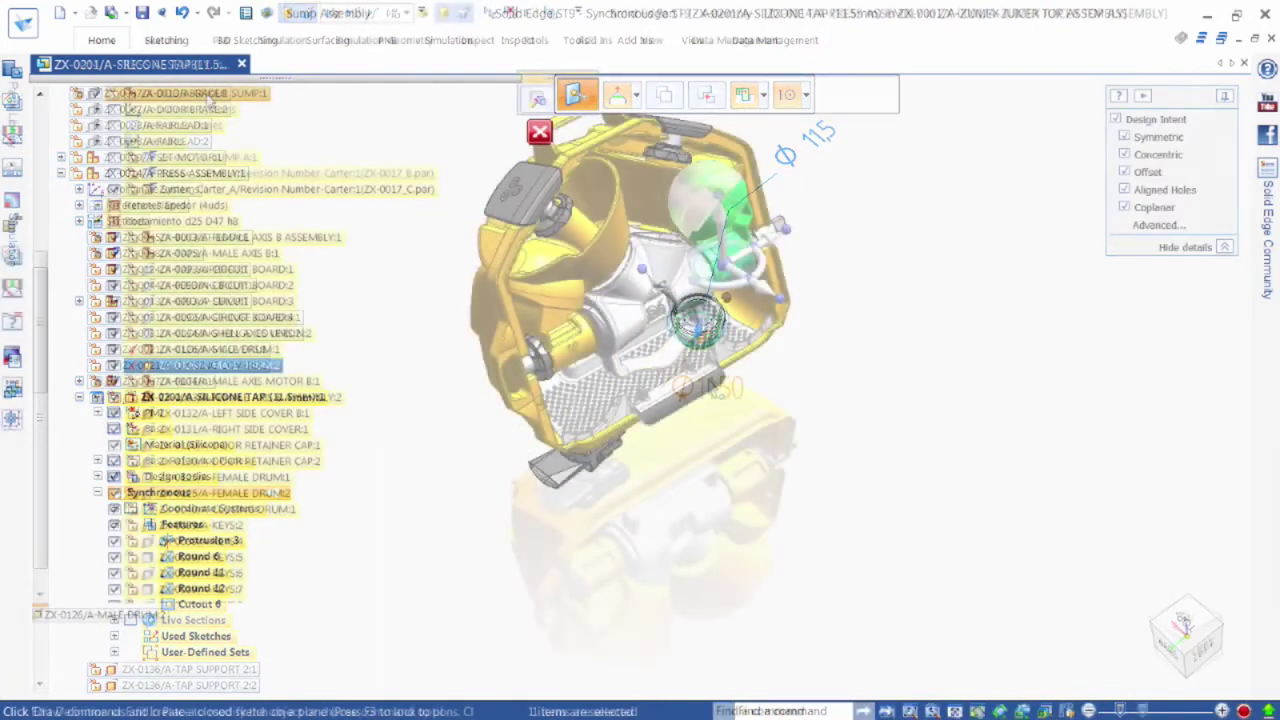
Open ZX-0013/A-GROUP SUMP separately and try dragging the read-only male drum's end face.
{"action": "right_click", "coordinate": [206, 94]}
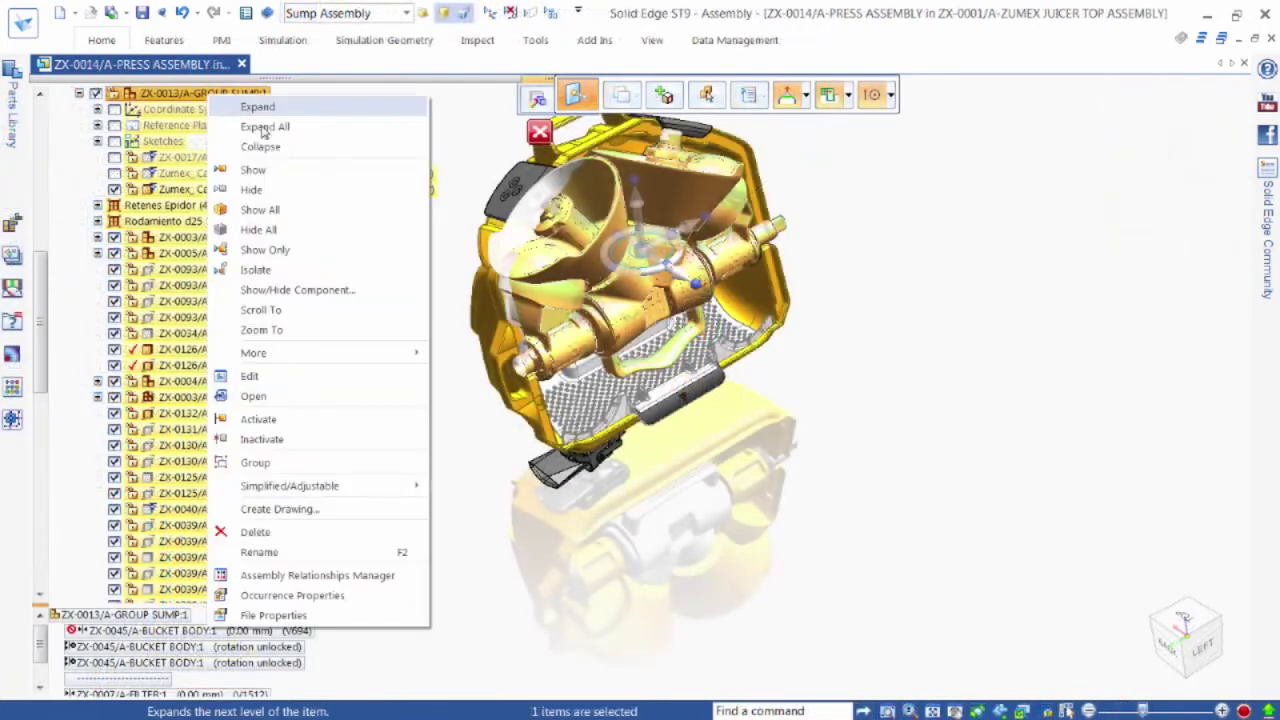
{"action": "left_click", "coordinate": [254, 396]}
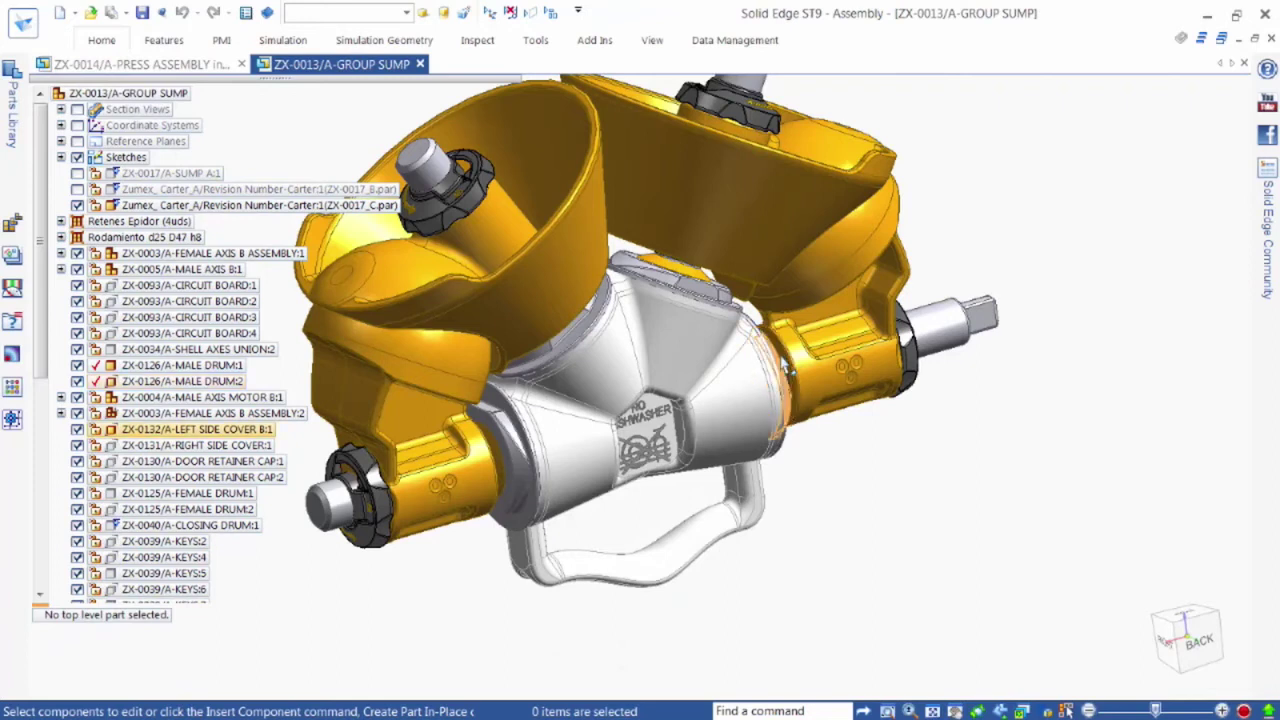
{"action": "scroll", "coordinate": [792, 362], "scroll_direction": "up", "scroll_amount": 2}
{"action": "scroll", "coordinate": [790, 355], "scroll_direction": "up", "scroll_amount": 1}
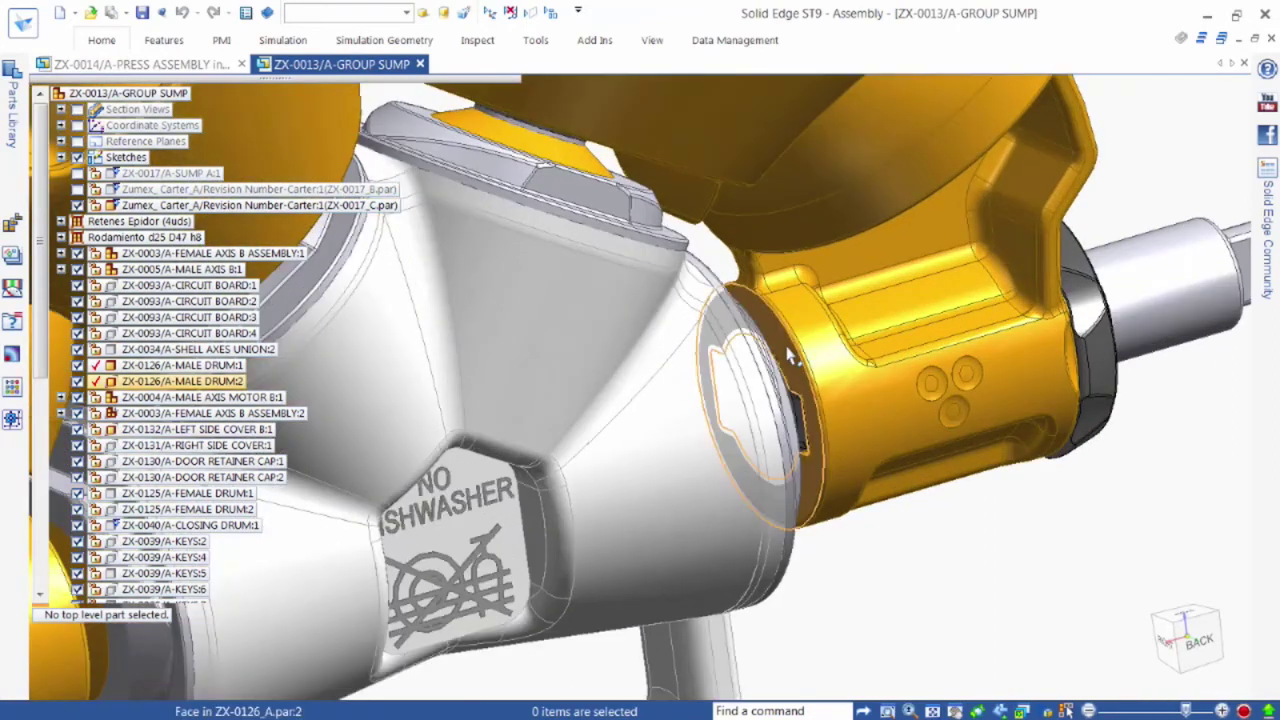
{"action": "left_click", "coordinate": [786, 344]}
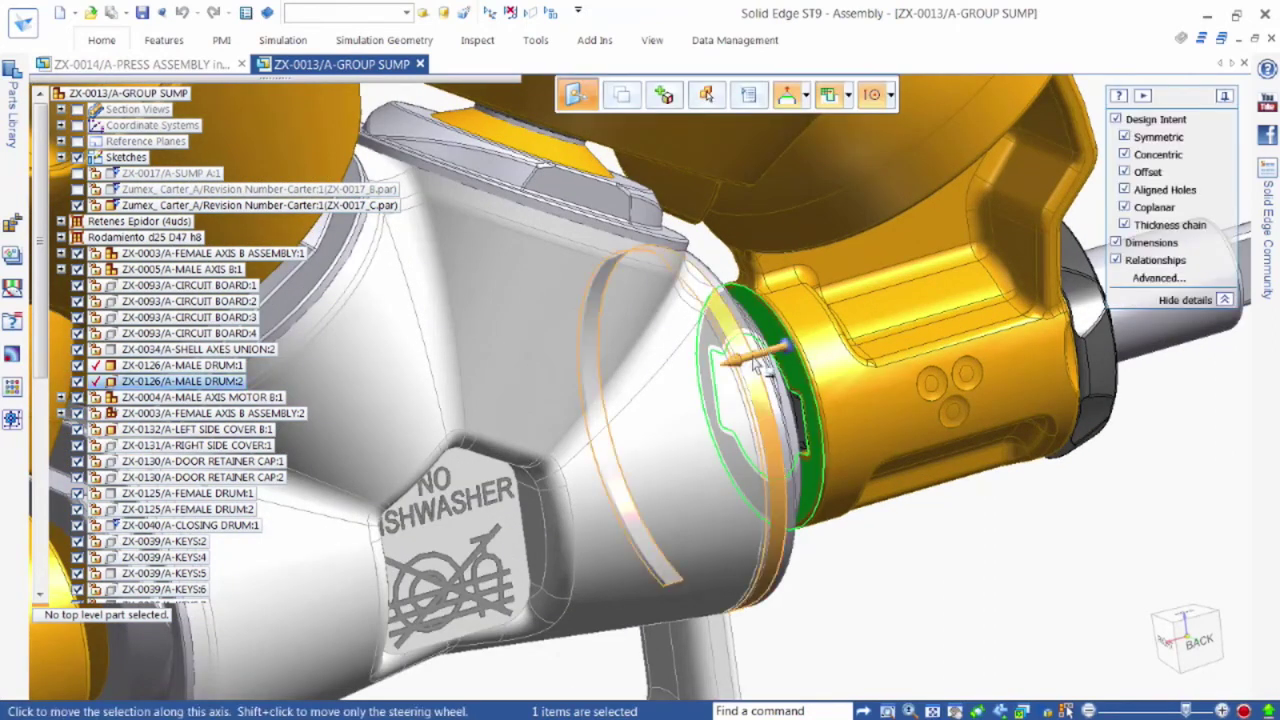
{"action": "left_click_drag", "start_coordinate": [762, 367], "coordinate": [650, 425]}
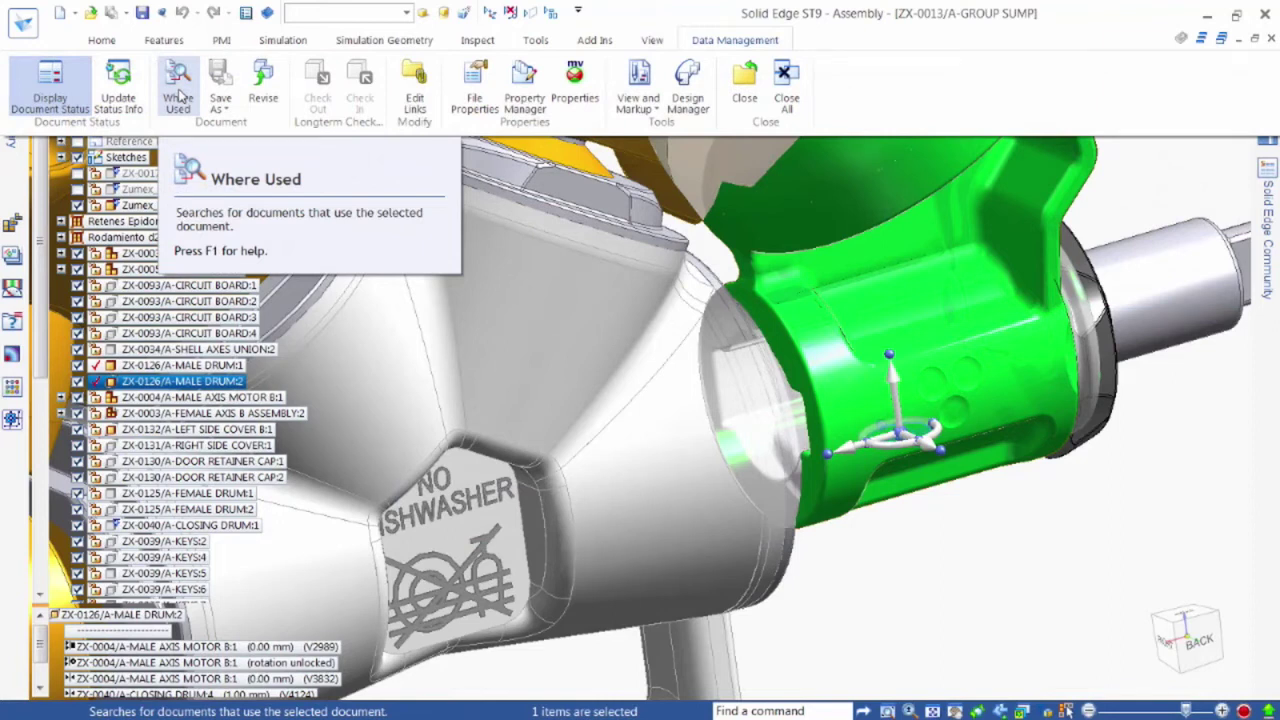
Run Where Used on ZX-0126_A.par, locate drawing ZX_0126_A.dft, and close the results.
{"action": "left_click", "coordinate": [179, 92]}
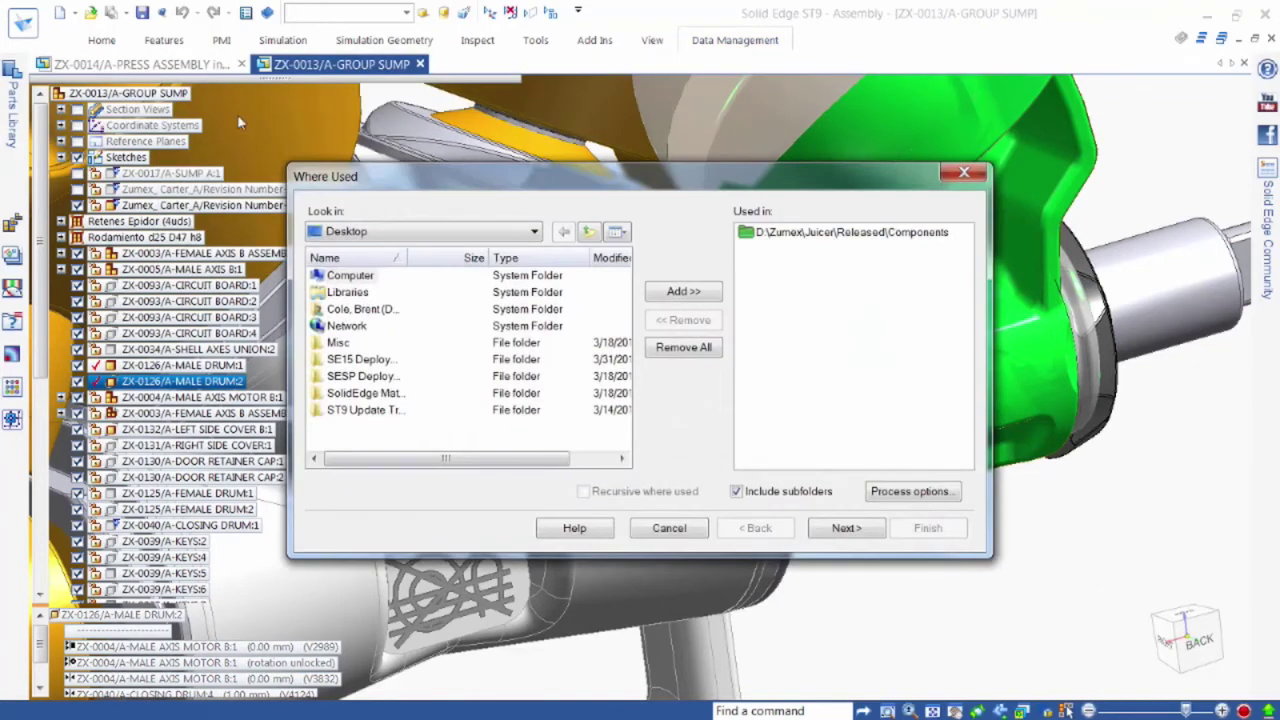
{"action": "left_click", "coordinate": [843, 528]}
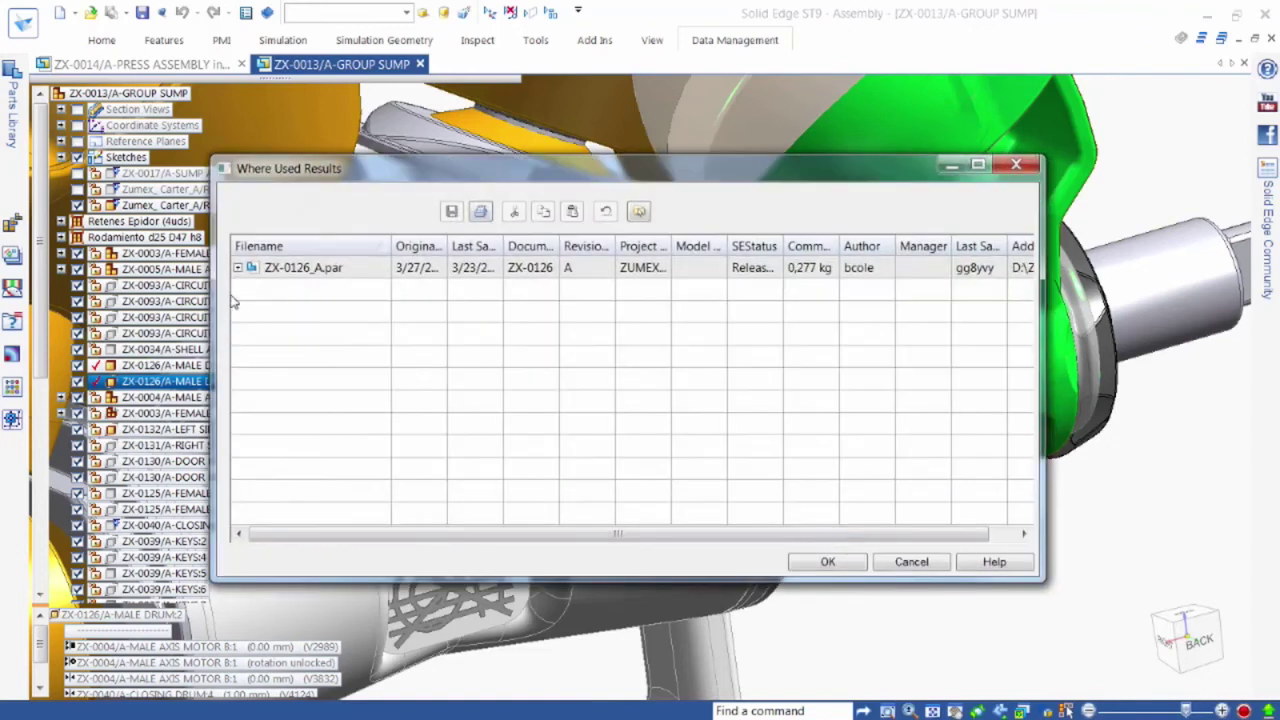
{"action": "left_click", "coordinate": [238, 268]}
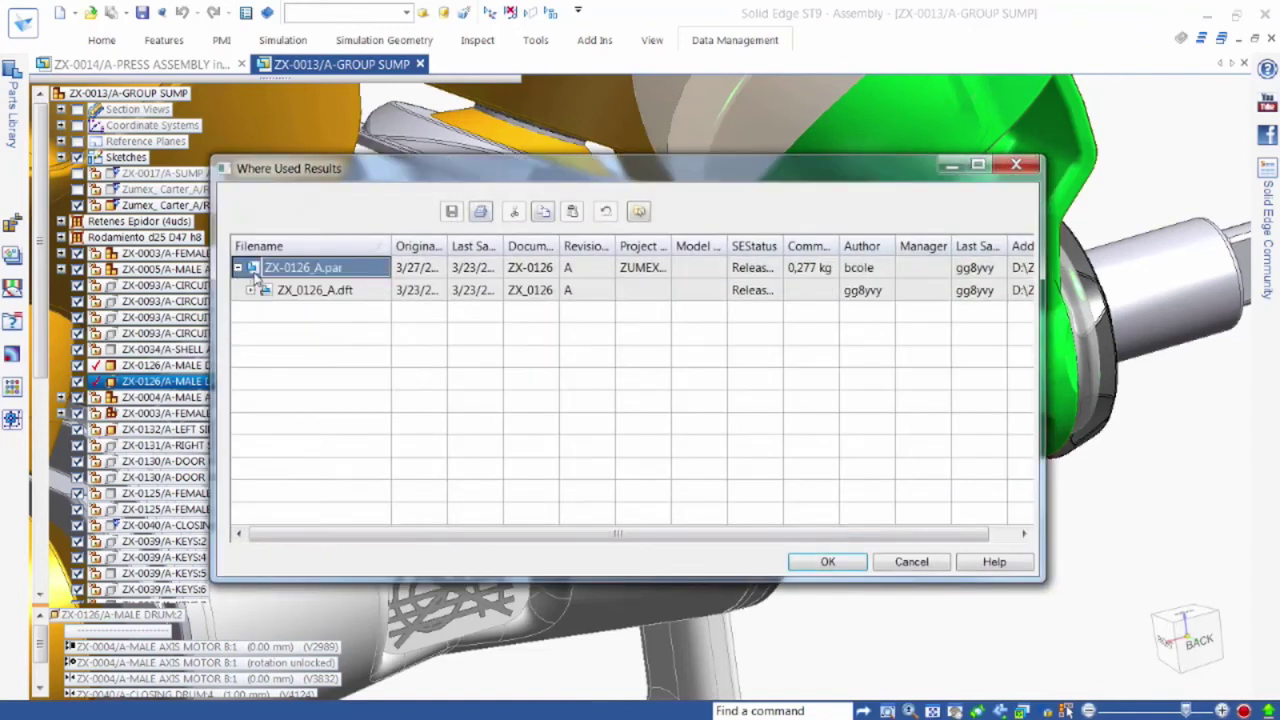
{"action": "left_click", "coordinate": [331, 291]}
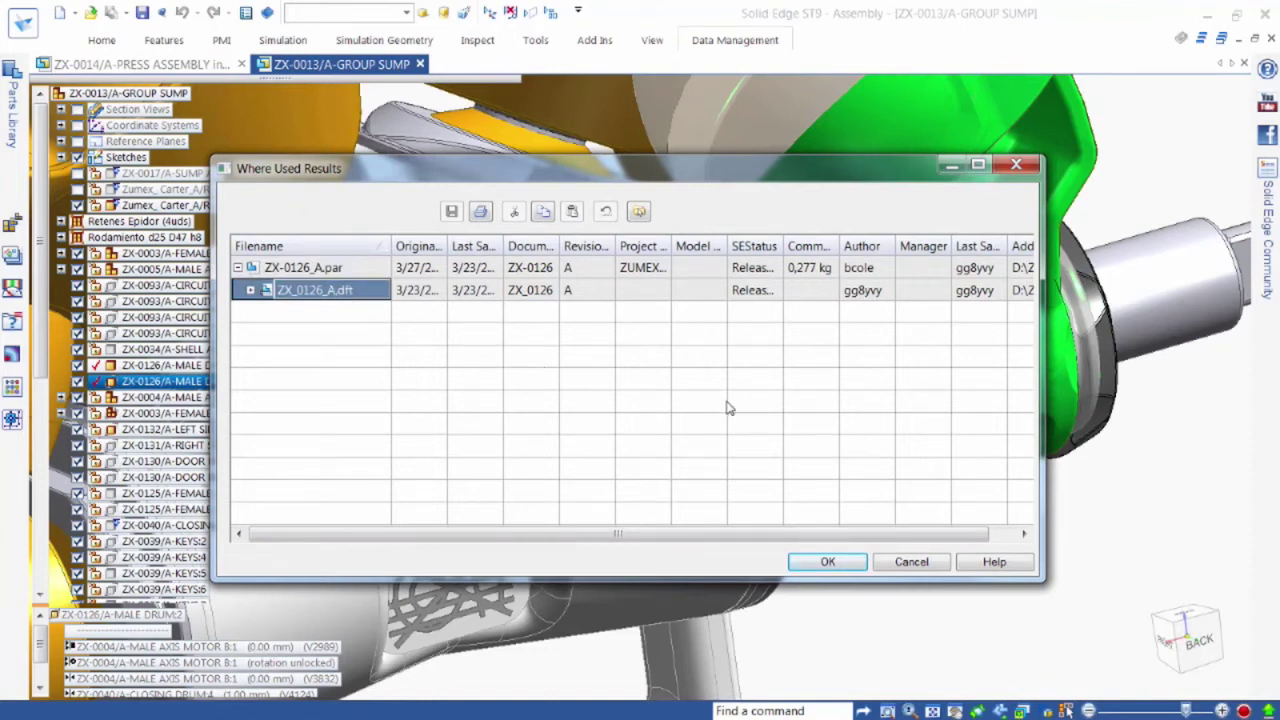
{"action": "left_click", "coordinate": [910, 562]}
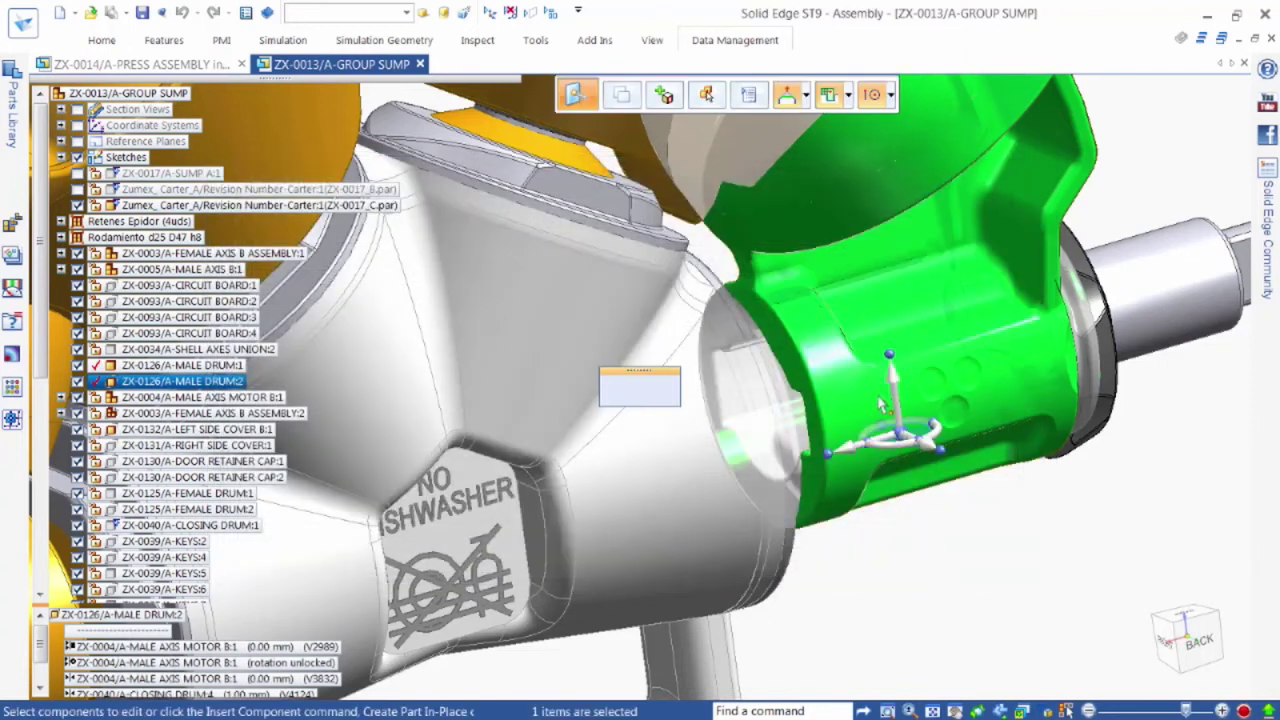
{"action": "left_click", "coordinate": [729, 44]}
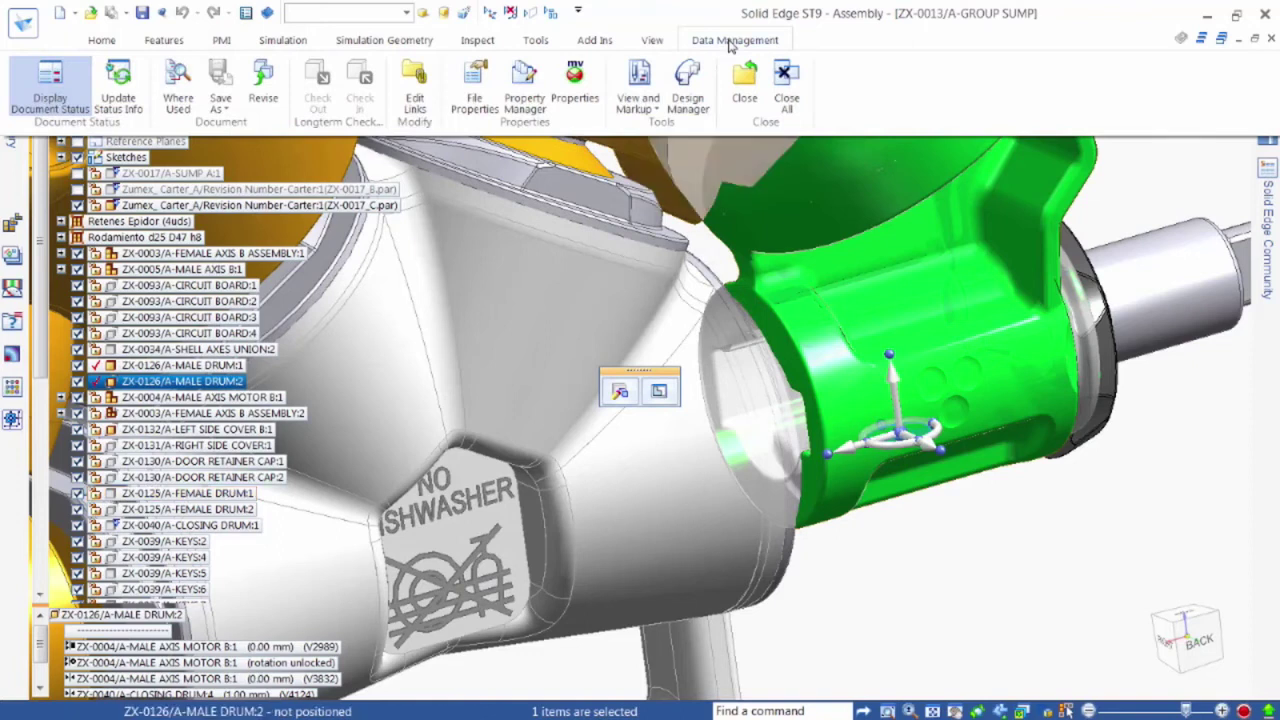
Revise the male drum to revision B and save it as ZX-0126_B.par.
{"action": "left_click", "coordinate": [274, 84]}
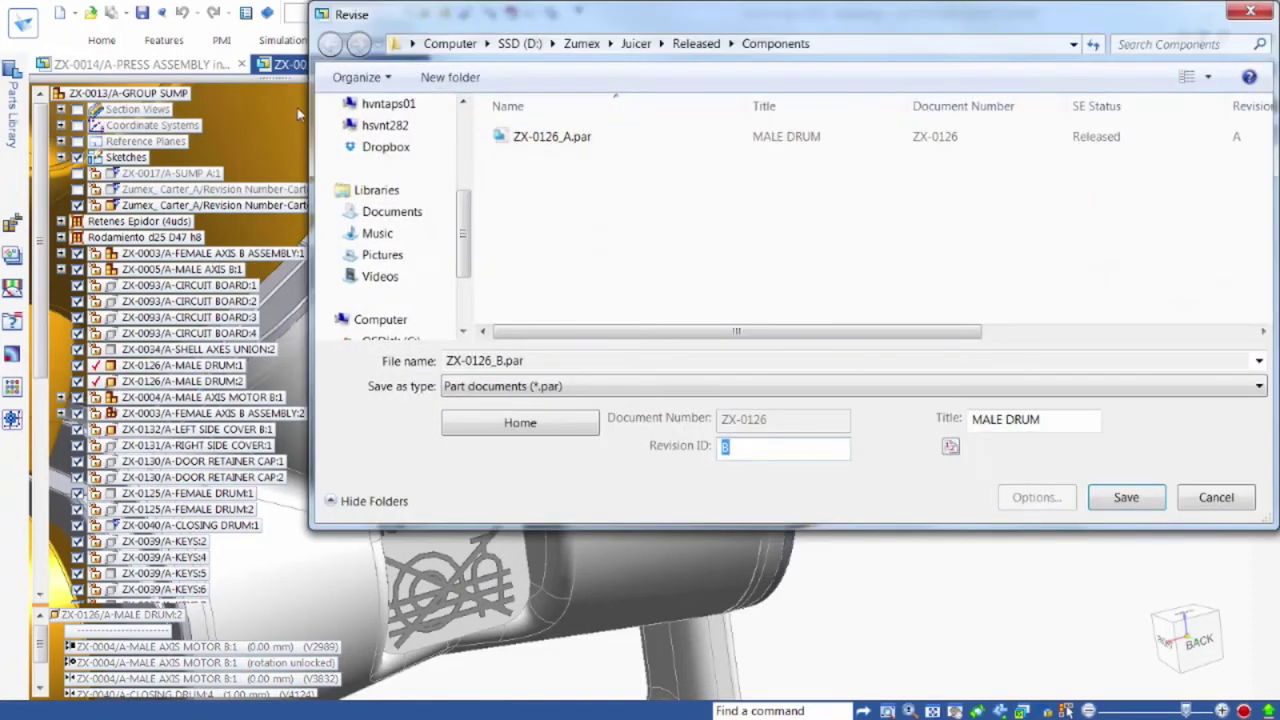
{"action": "left_click_drag", "start_coordinate": [708, 19], "coordinate": [634, 76]}
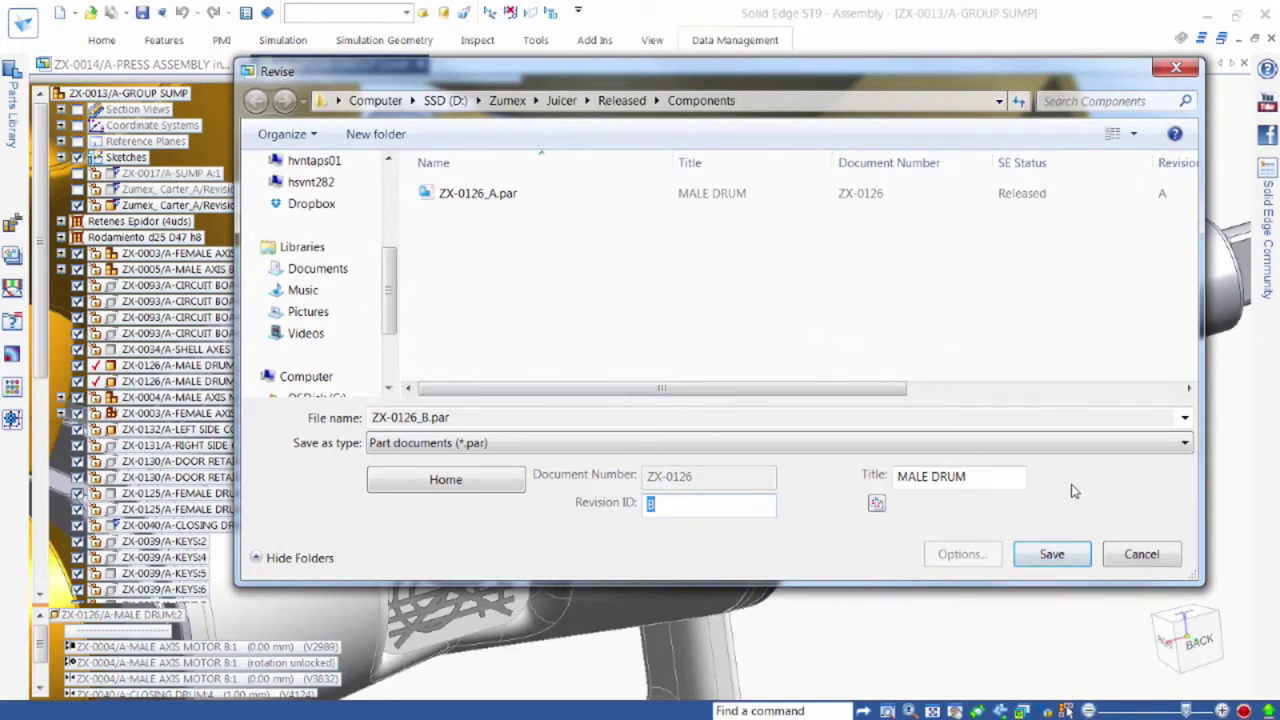
{"action": "left_click", "coordinate": [1065, 557]}
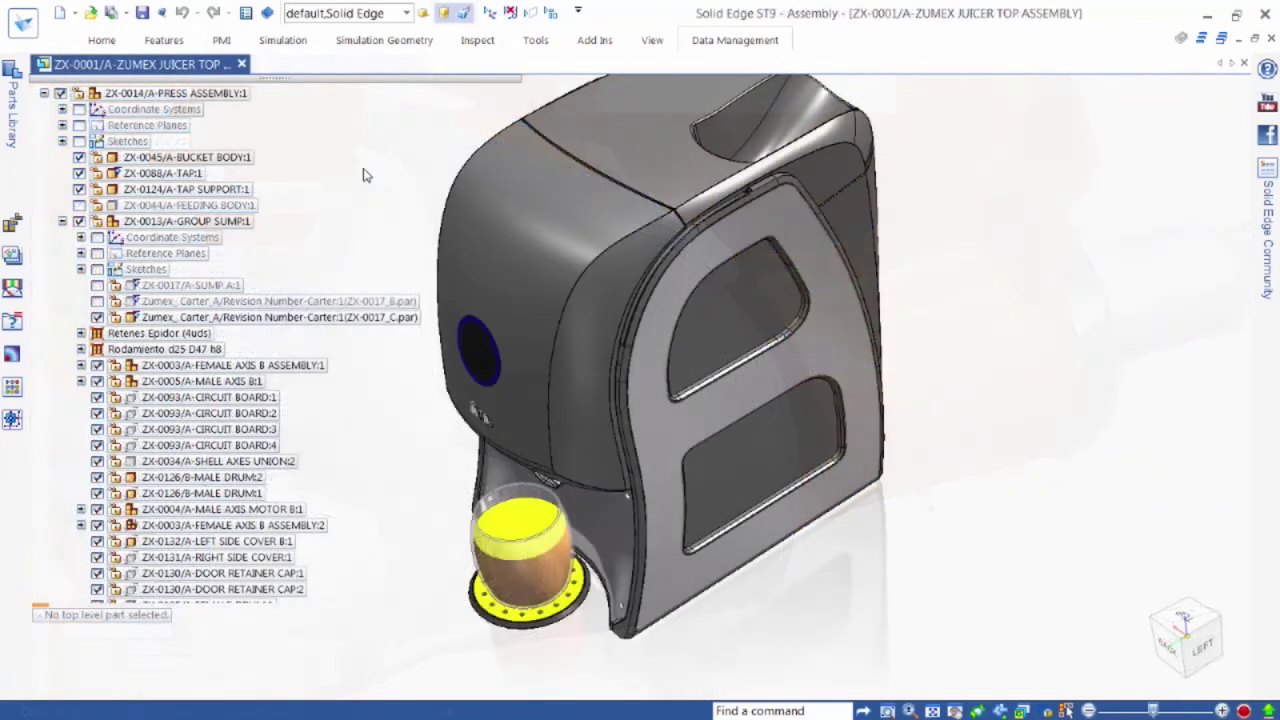
Pack and Go the juicer top assembly and 152 documents into ZX-0001_A.zip.
{"action": "left_click", "coordinate": [22, 22]}
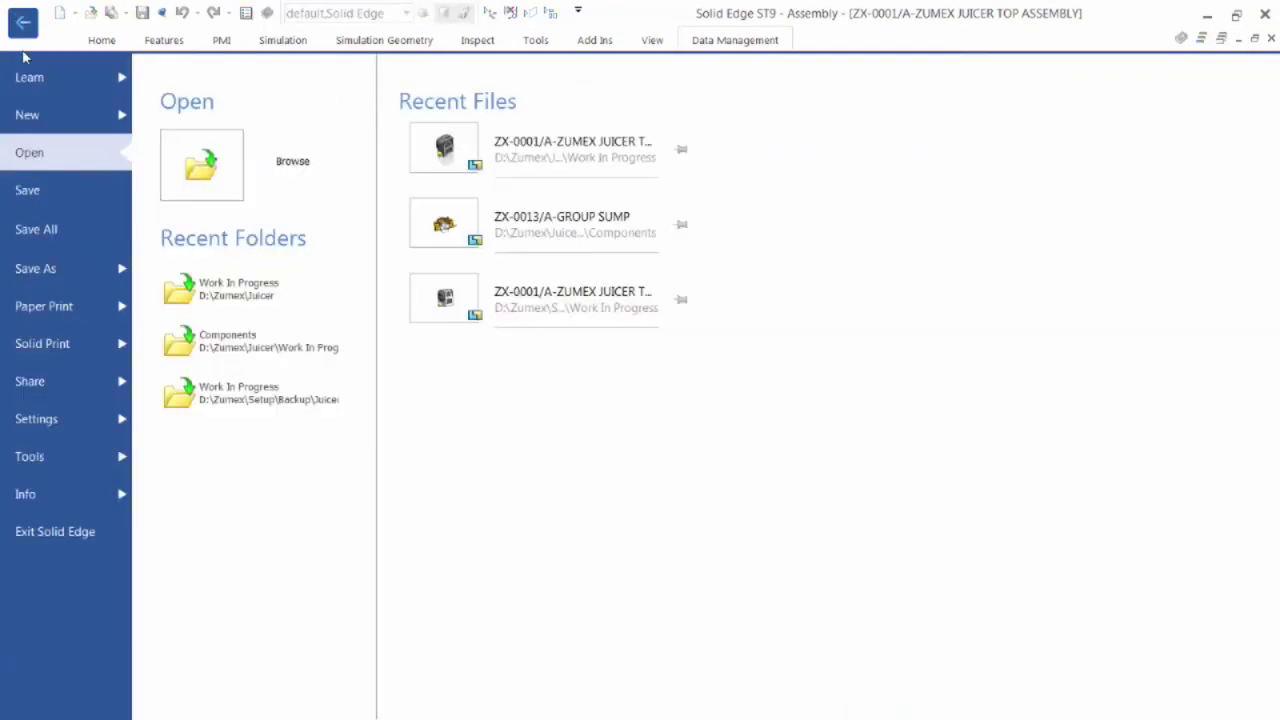
{"action": "left_click", "coordinate": [76, 384]}
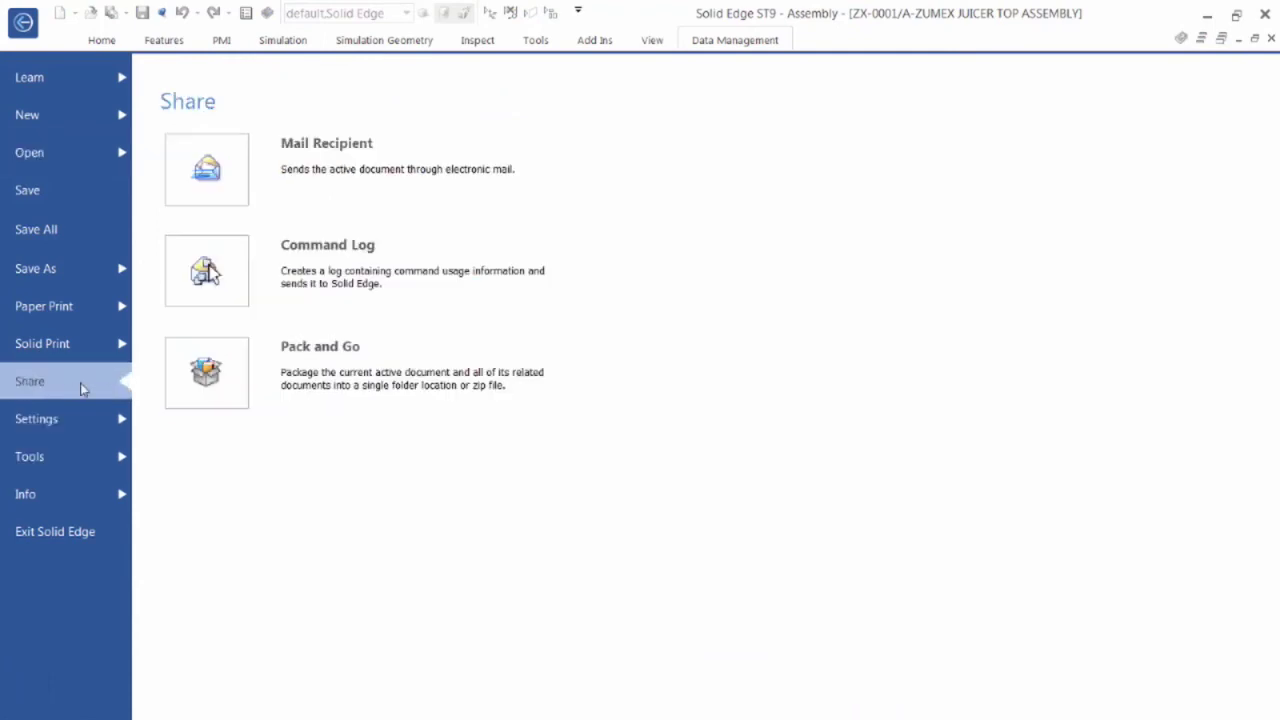
{"action": "left_click", "coordinate": [200, 358]}
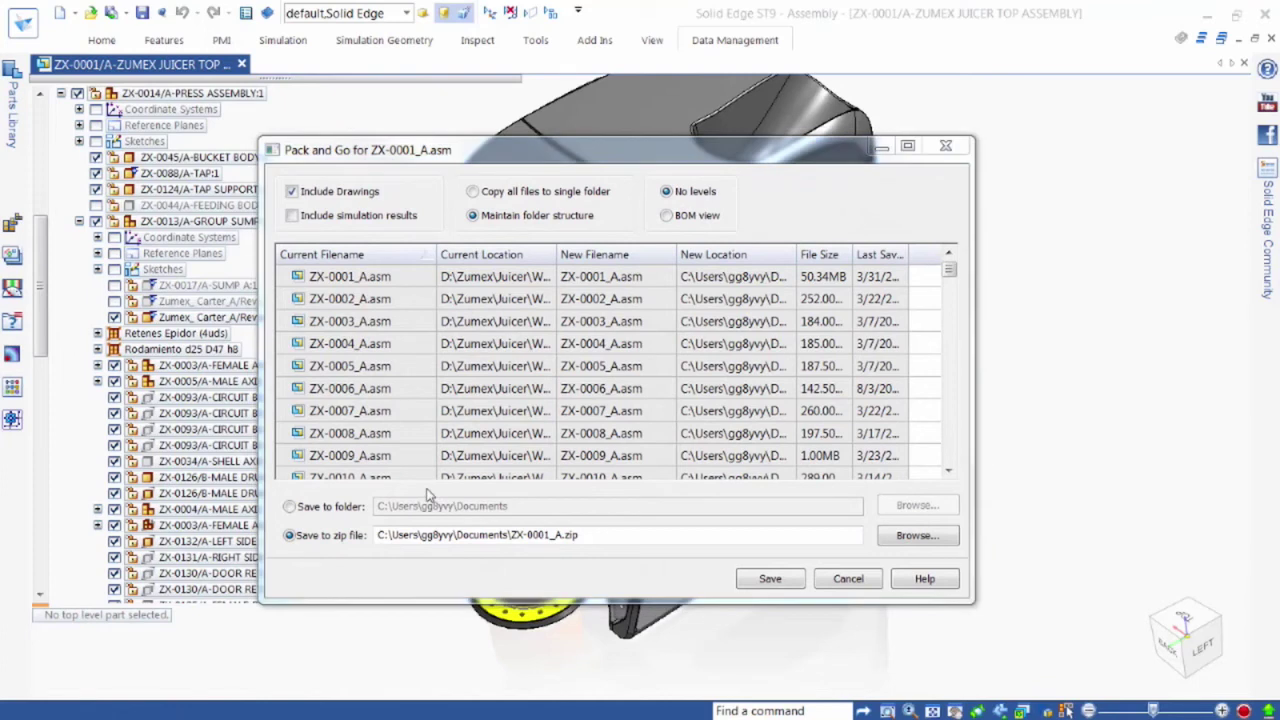
{"action": "left_click", "coordinate": [770, 580]}
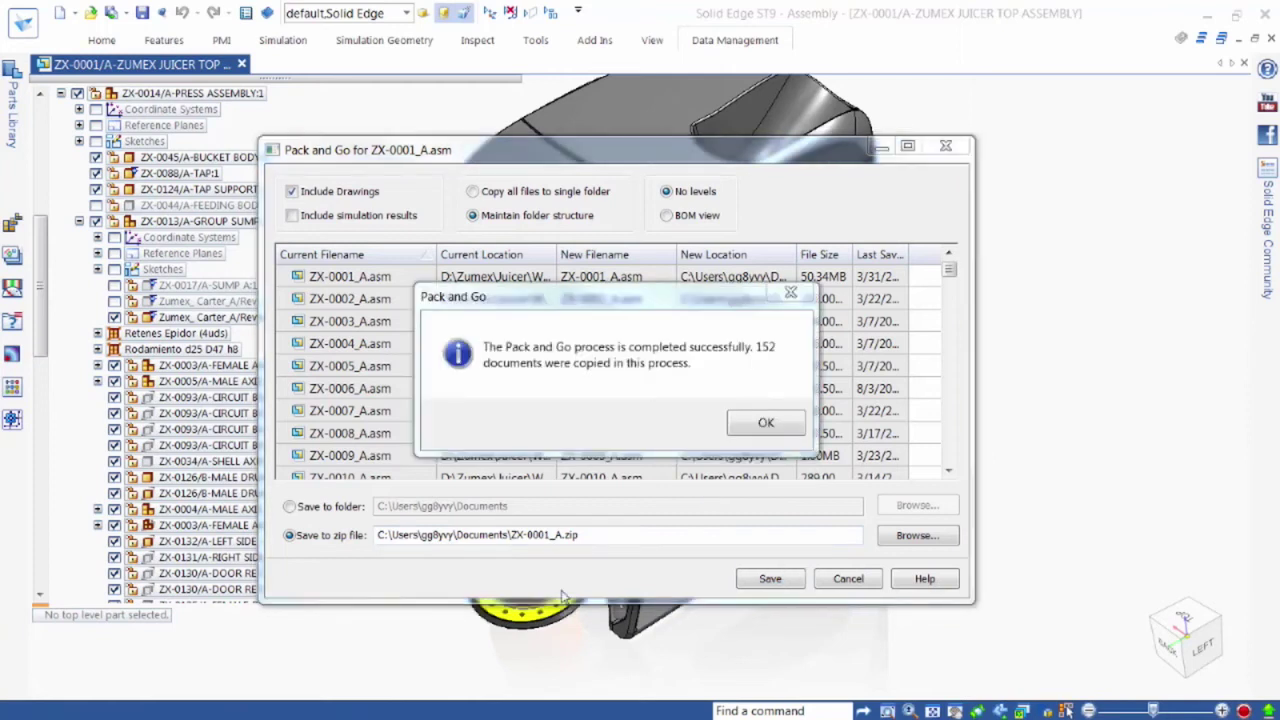
{"action": "left_click", "coordinate": [755, 427]}
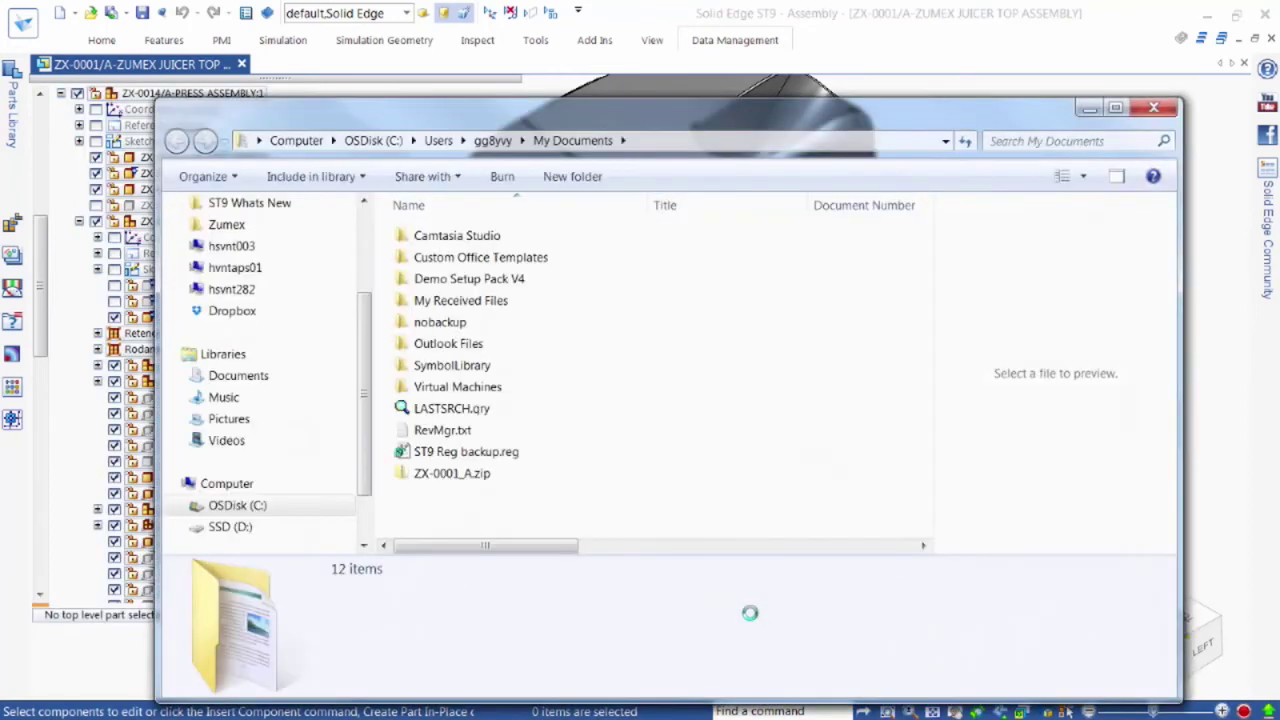
Snap Documents to the right and open Dropbox in its own resized window.
{"action": "left_click_drag", "start_coordinate": [667, 113], "coordinate": [1279, 155]}
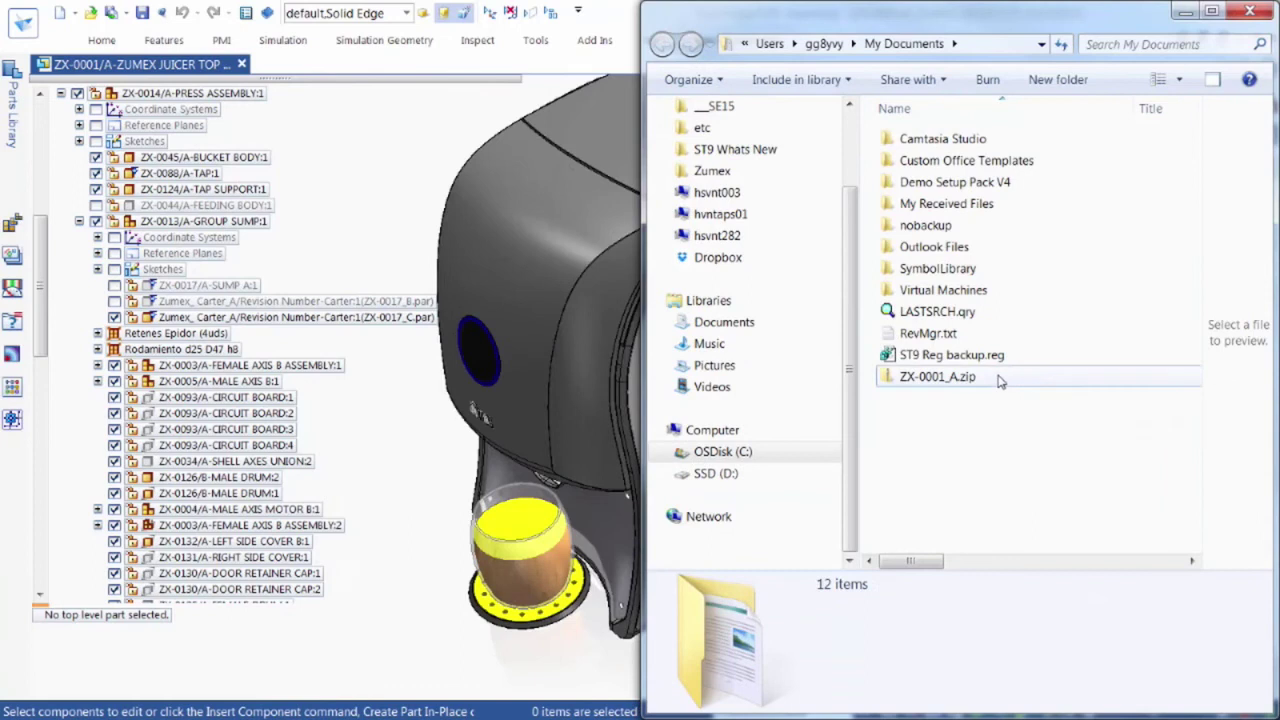
{"action": "left_click", "coordinate": [998, 378]}
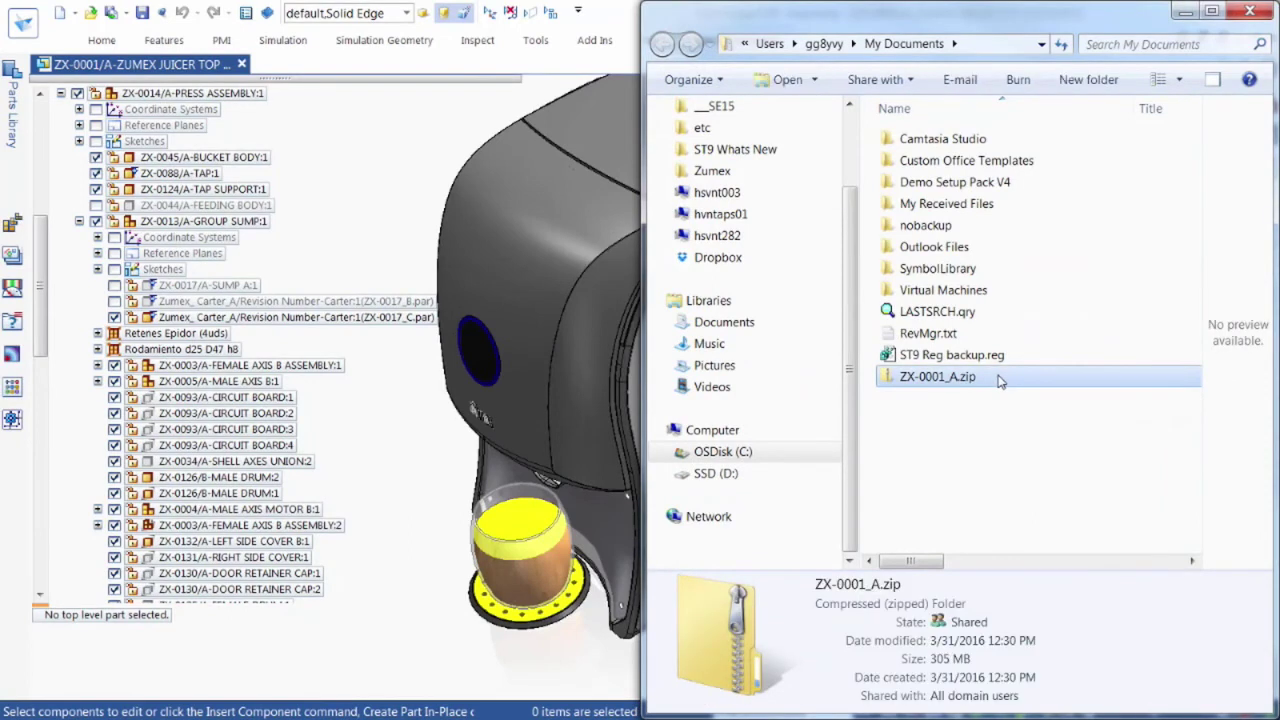
{"action": "mouse_move", "coordinate": [717, 257]}
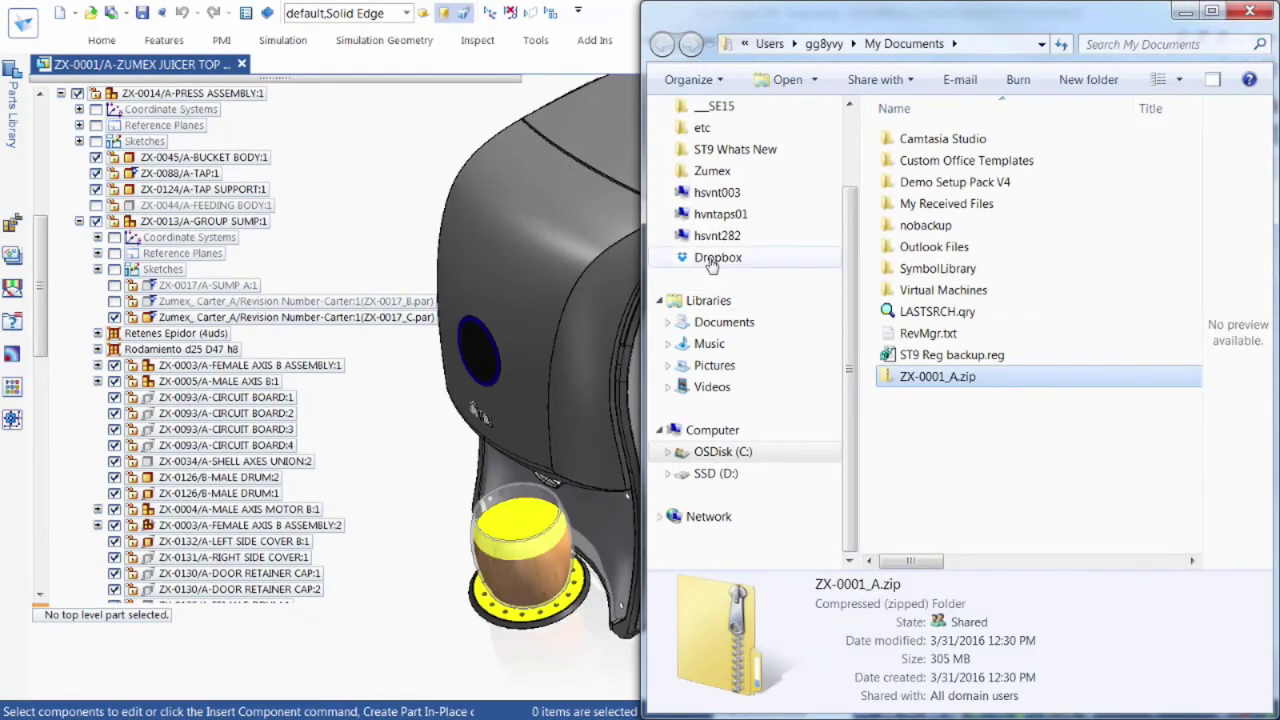
{"action": "right_click", "coordinate": [712, 261]}
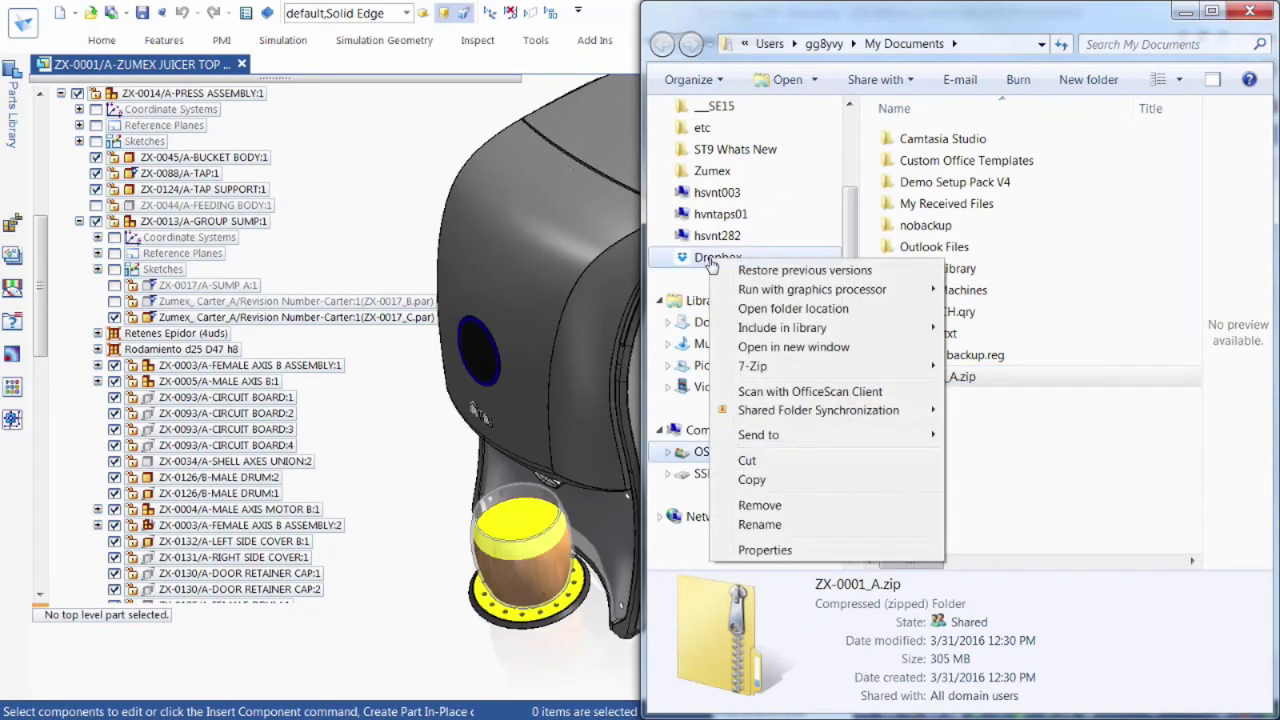
{"action": "left_click", "coordinate": [790, 347]}
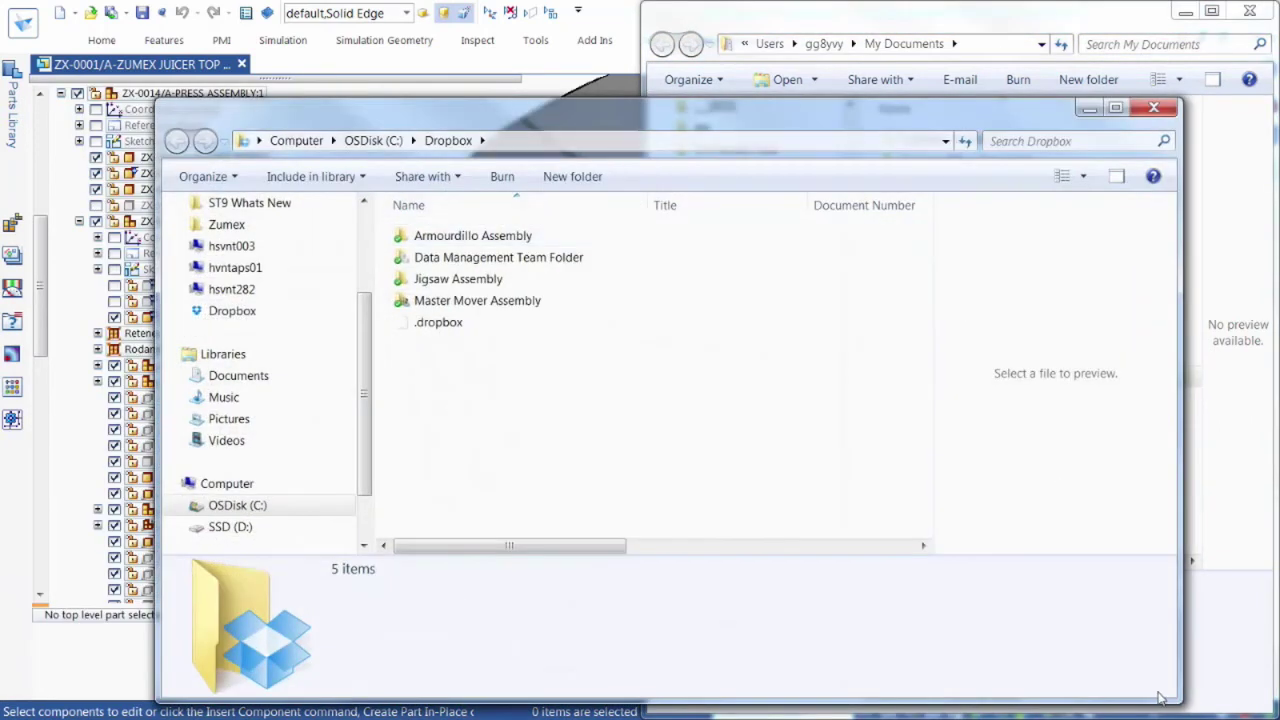
{"action": "left_click_drag", "start_coordinate": [1180, 698], "coordinate": [540, 686]}
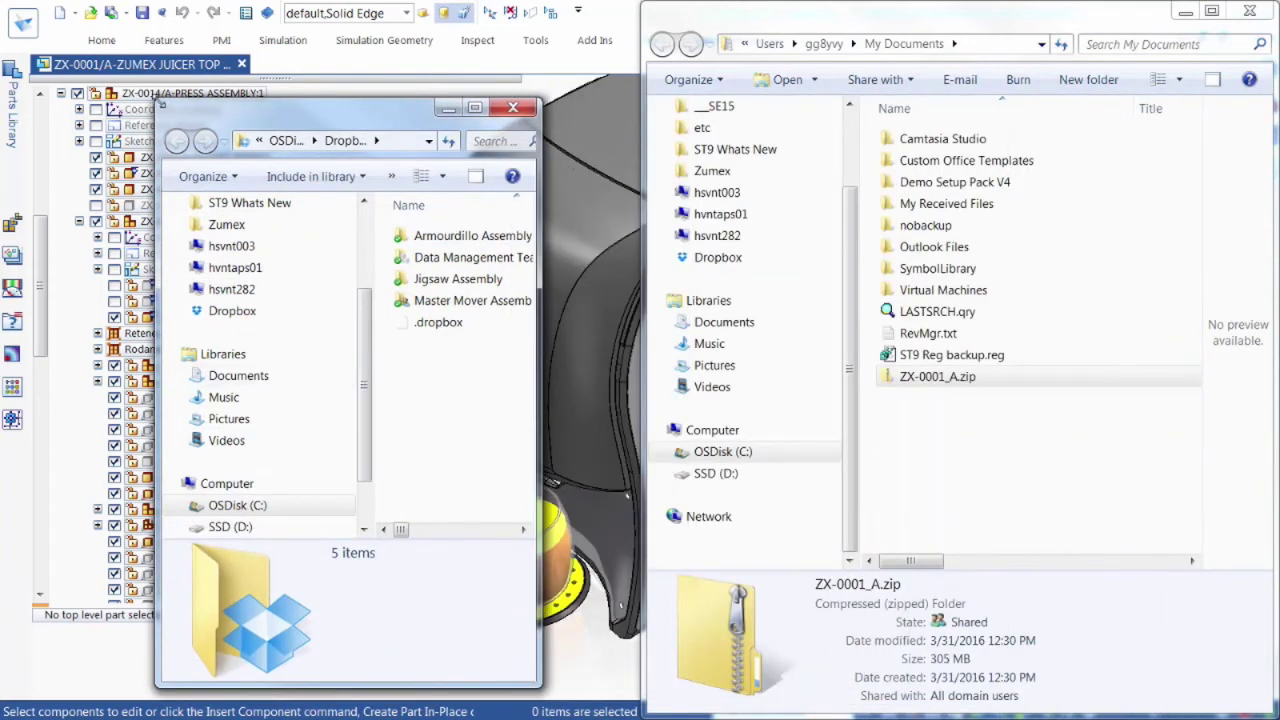
{"action": "left_click_drag", "start_coordinate": [156, 98], "coordinate": [9, 9]}
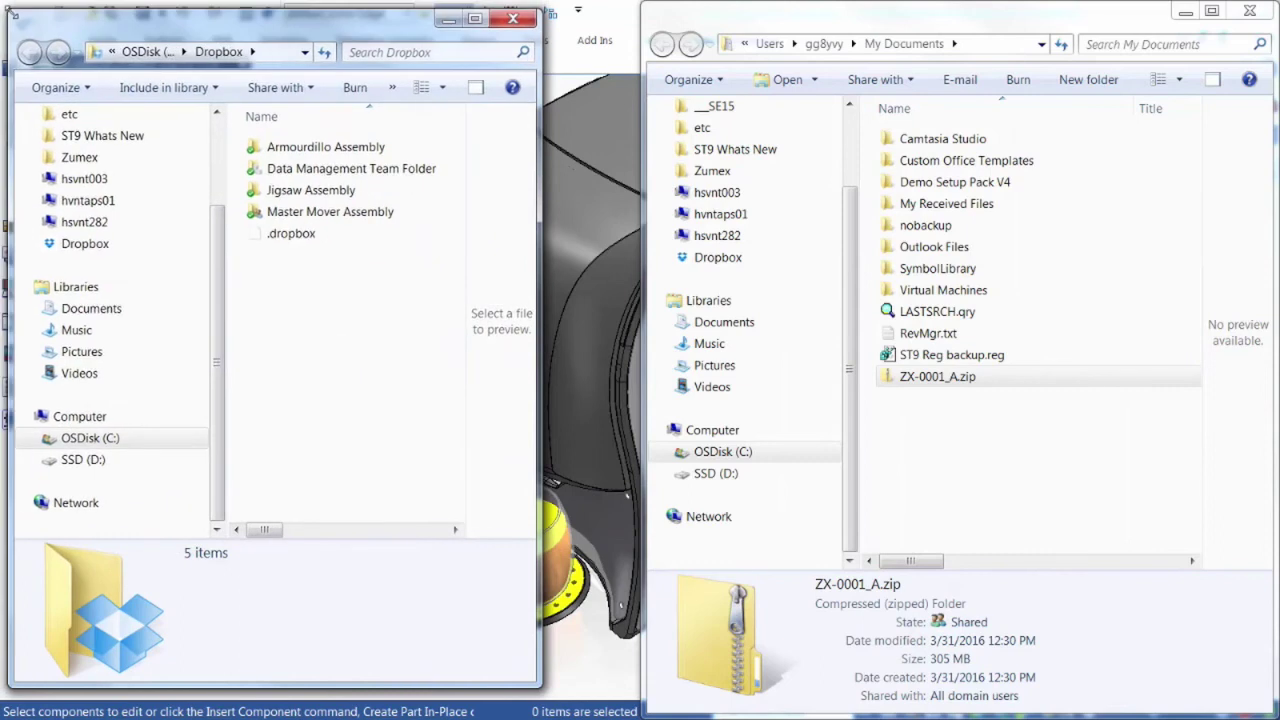
{"action": "left_click_drag", "start_coordinate": [537, 364], "coordinate": [636, 366]}
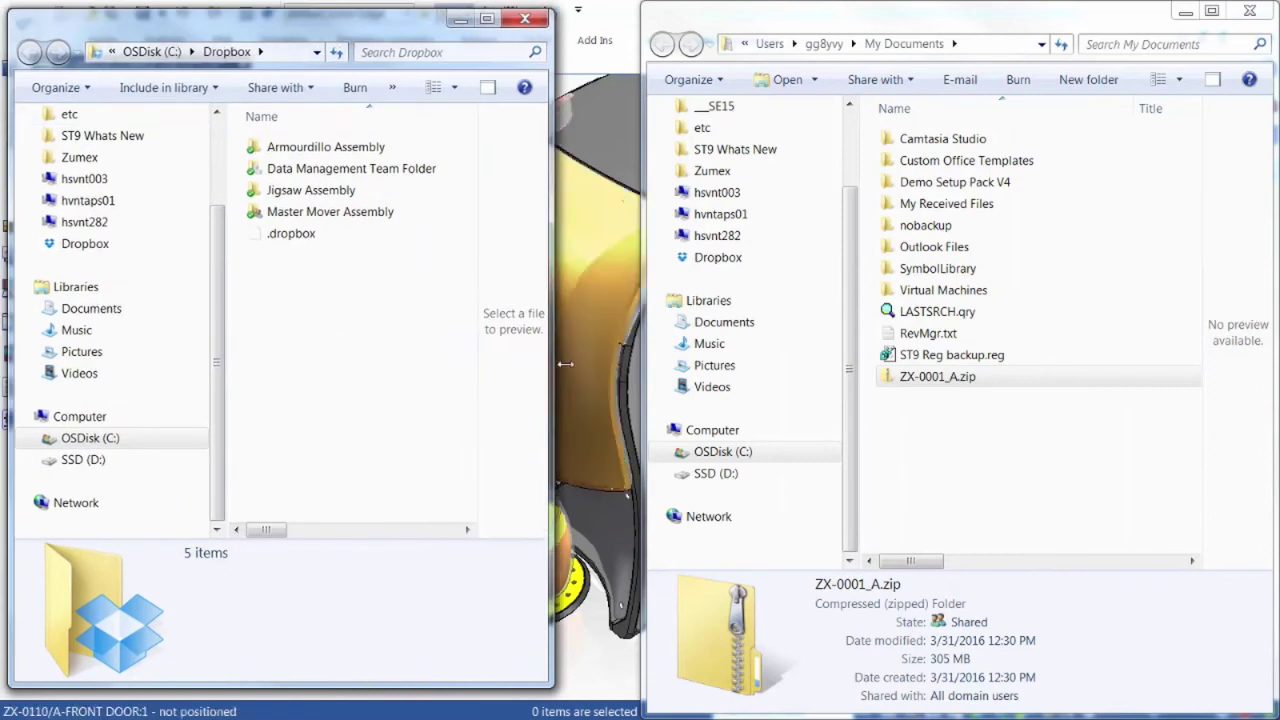
Drag ZX-0001_A.zip from My Documents into the Dropbox folder.
{"action": "left_click", "coordinate": [888, 375]}
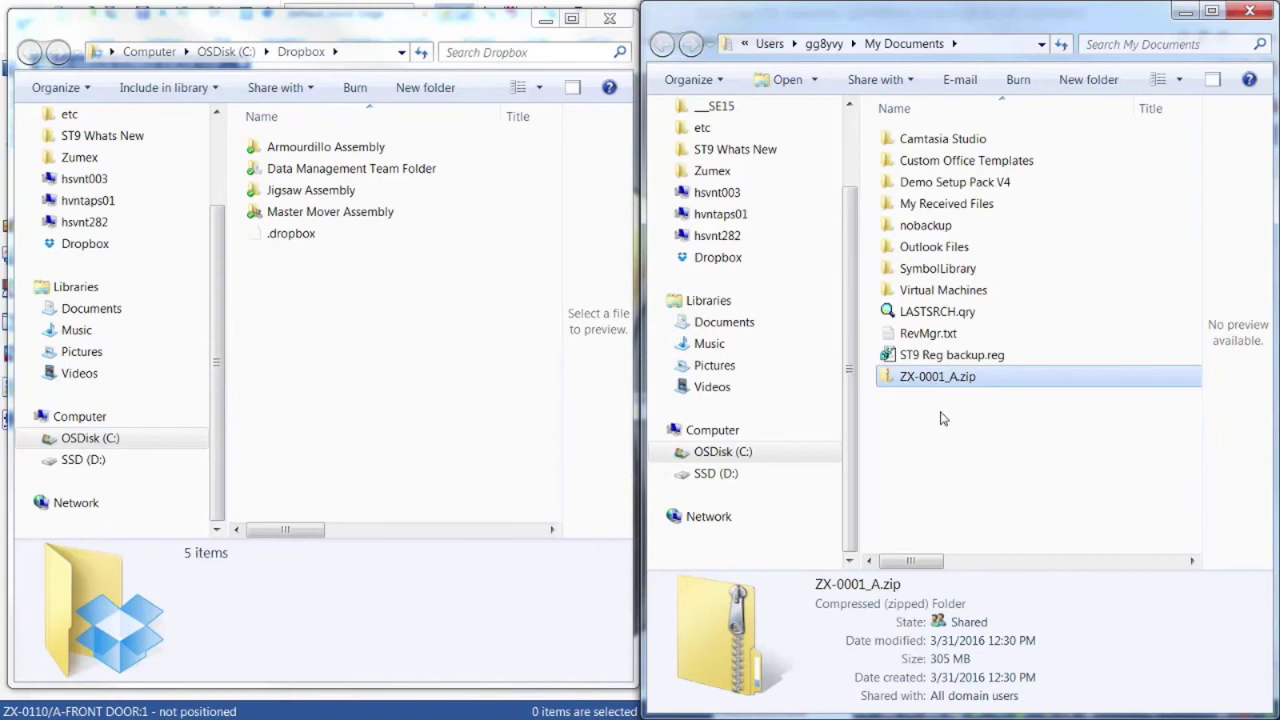
{"action": "left_click_drag", "start_coordinate": [942, 380], "coordinate": [322, 352]}
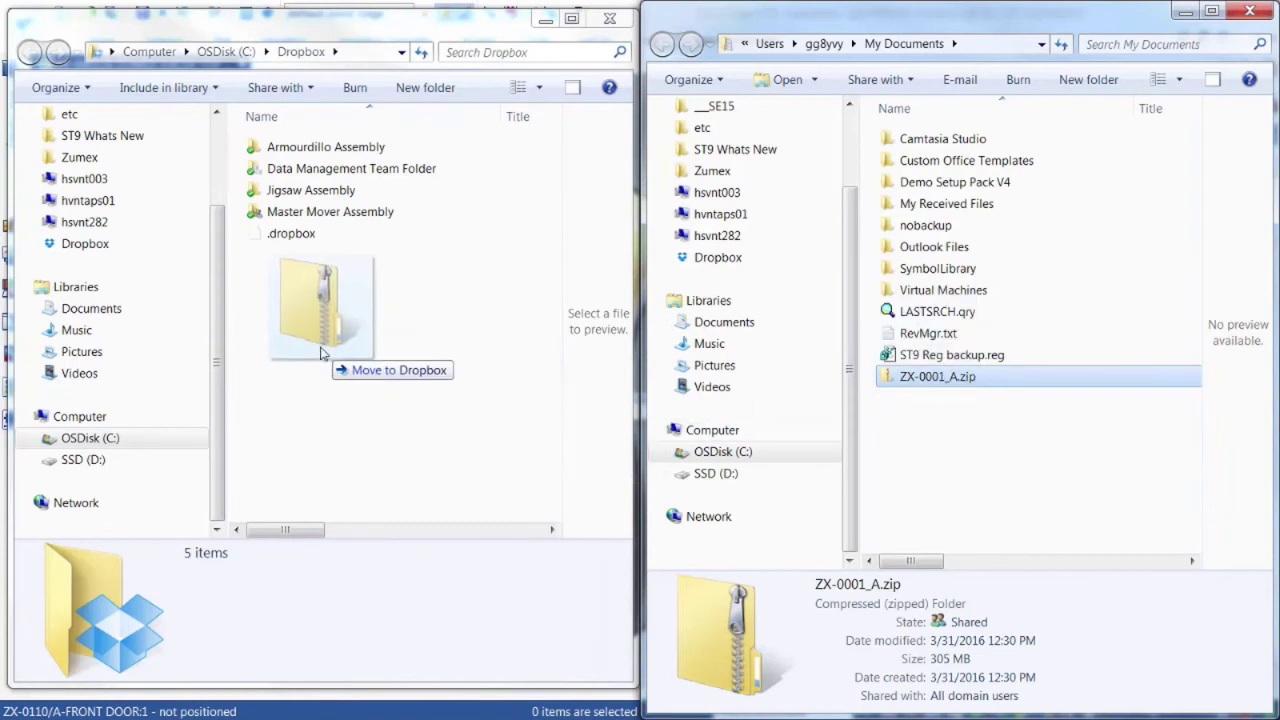
{"action": "left_click_drag", "start_coordinate": [322, 352], "coordinate": [322, 352]}
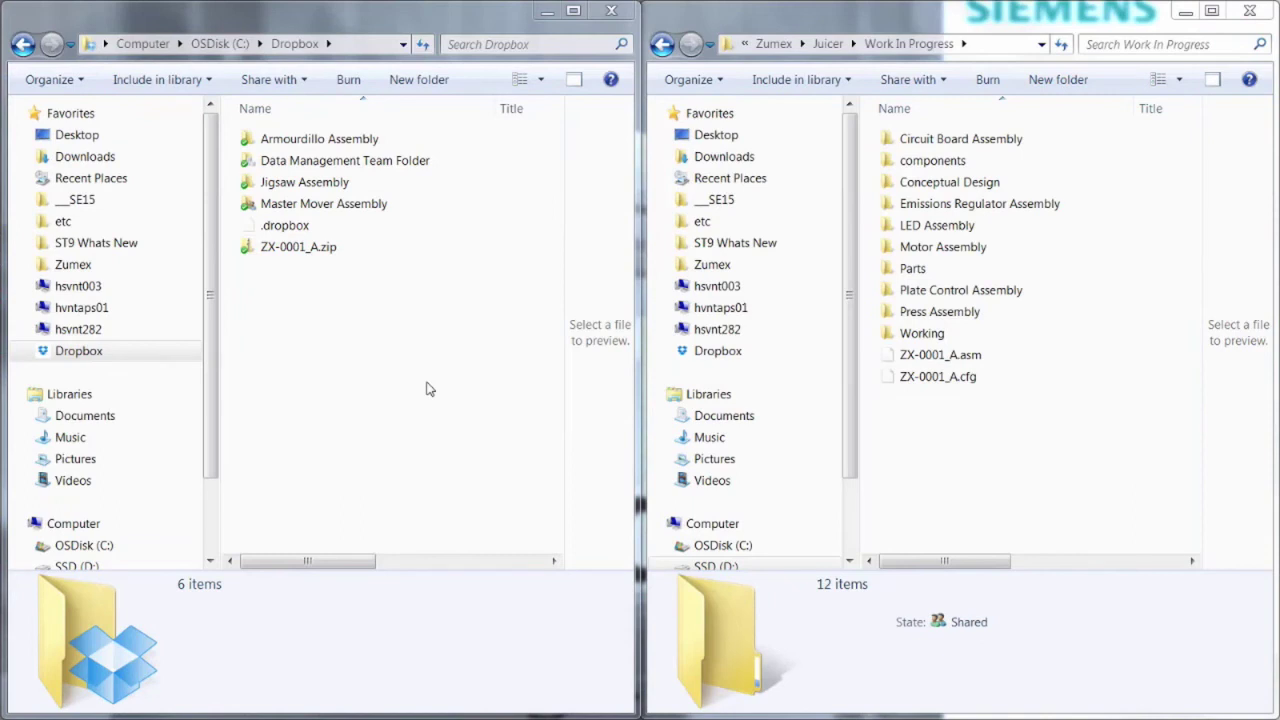
Create a new folder named Juicer inside the Data Management Team Folder.
{"action": "double_click", "coordinate": [400, 163]}
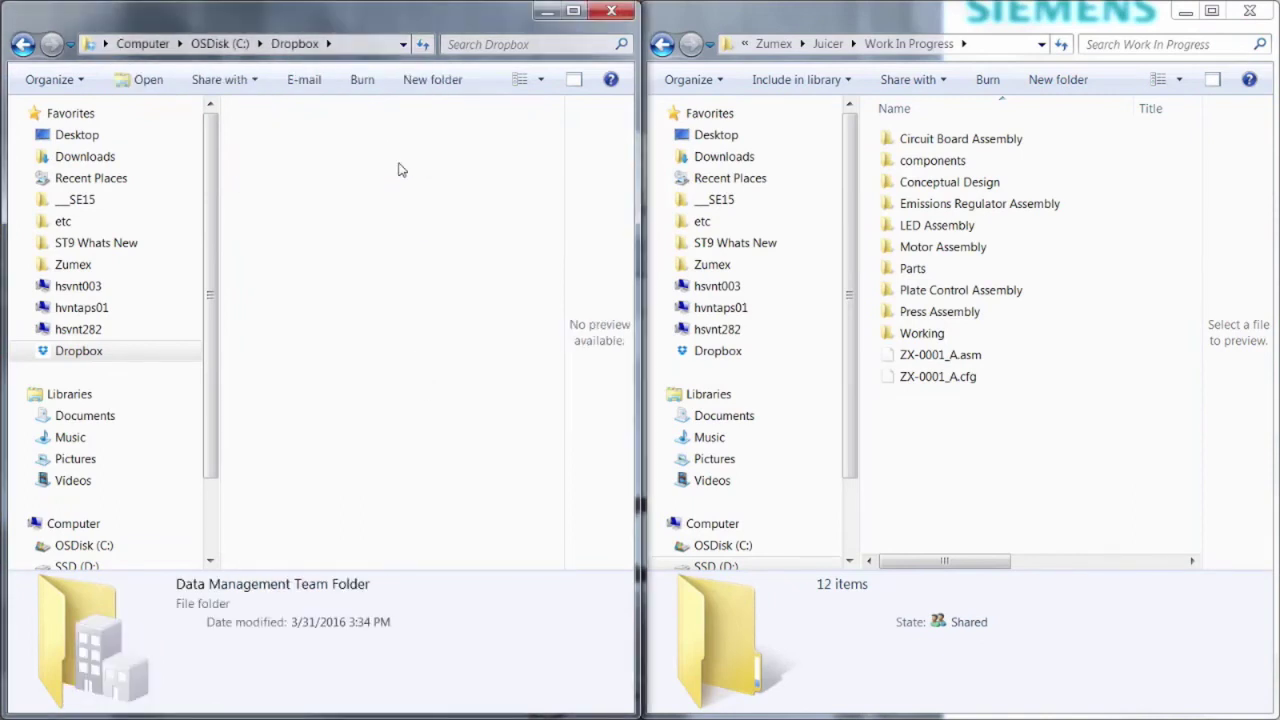
{"action": "right_click", "coordinate": [367, 184]}
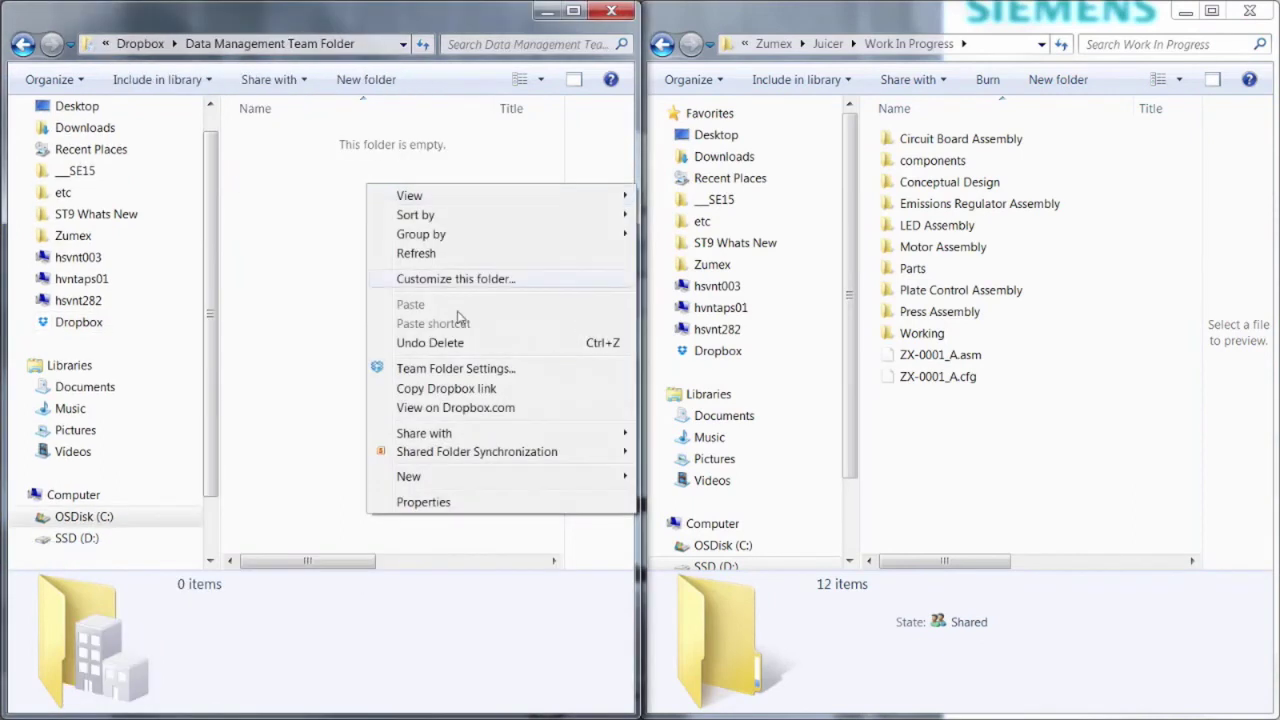
{"action": "mouse_move", "coordinate": [437, 477]}
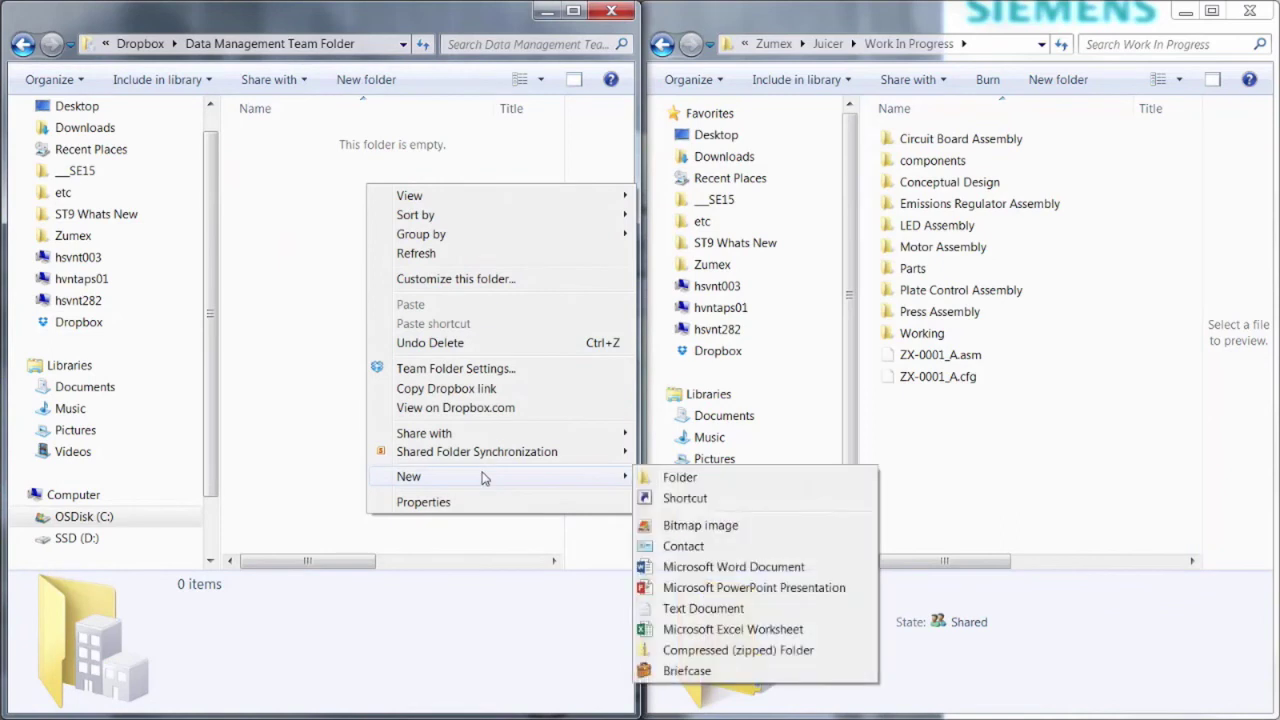
{"action": "left_click", "coordinate": [668, 480]}
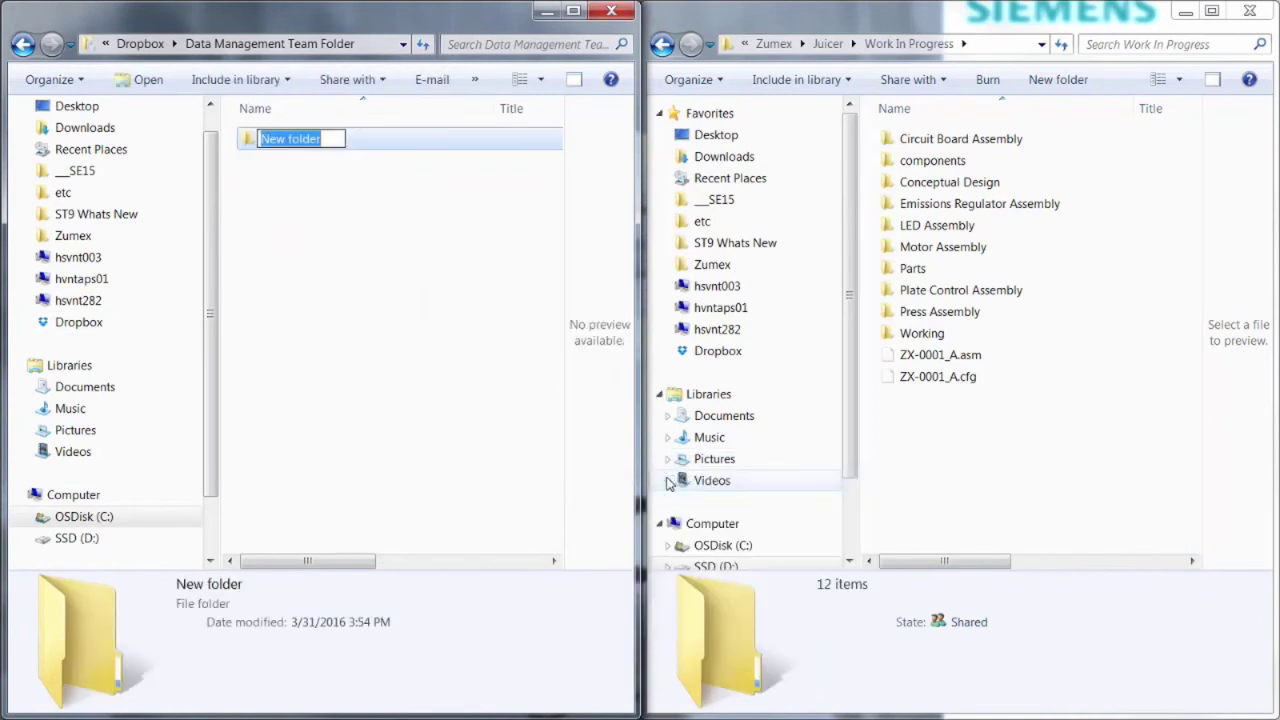
{"action": "type", "text": "Juicer"}
{"action": "key", "text": "Return"}
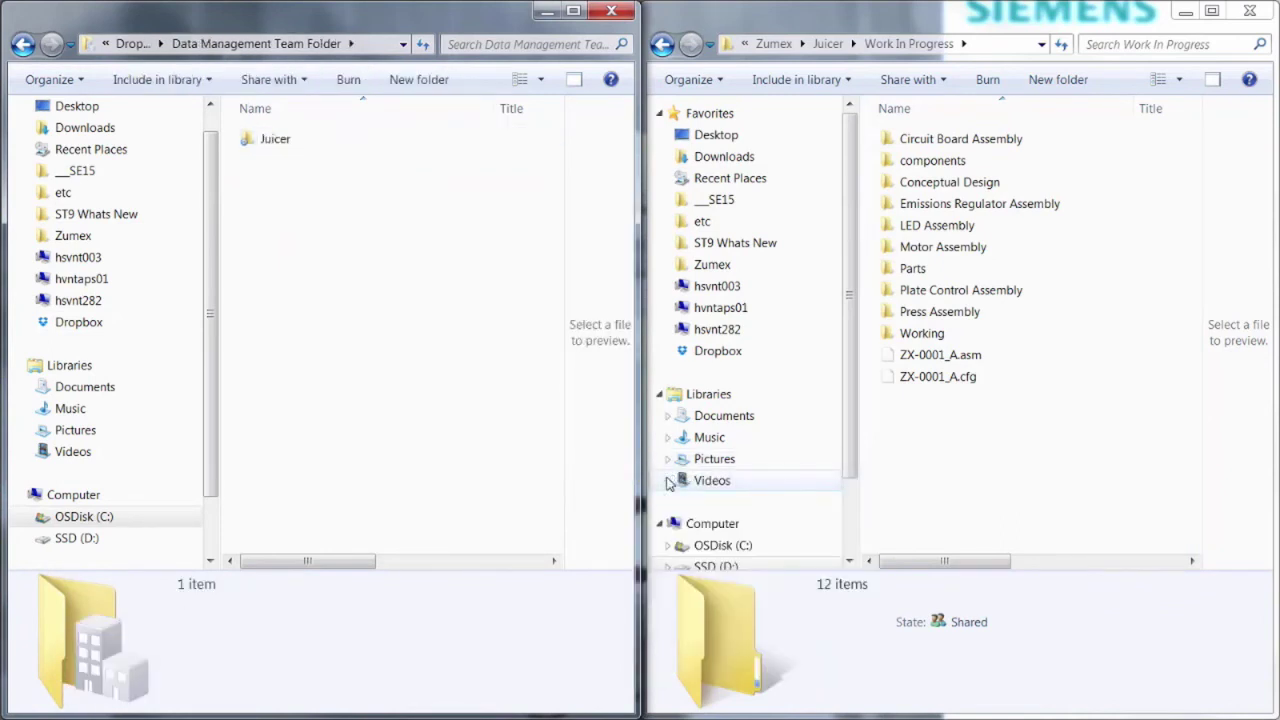
Copy all 12 Work In Progress items into the Juicer folder.
{"action": "double_click", "coordinate": [272, 142]}
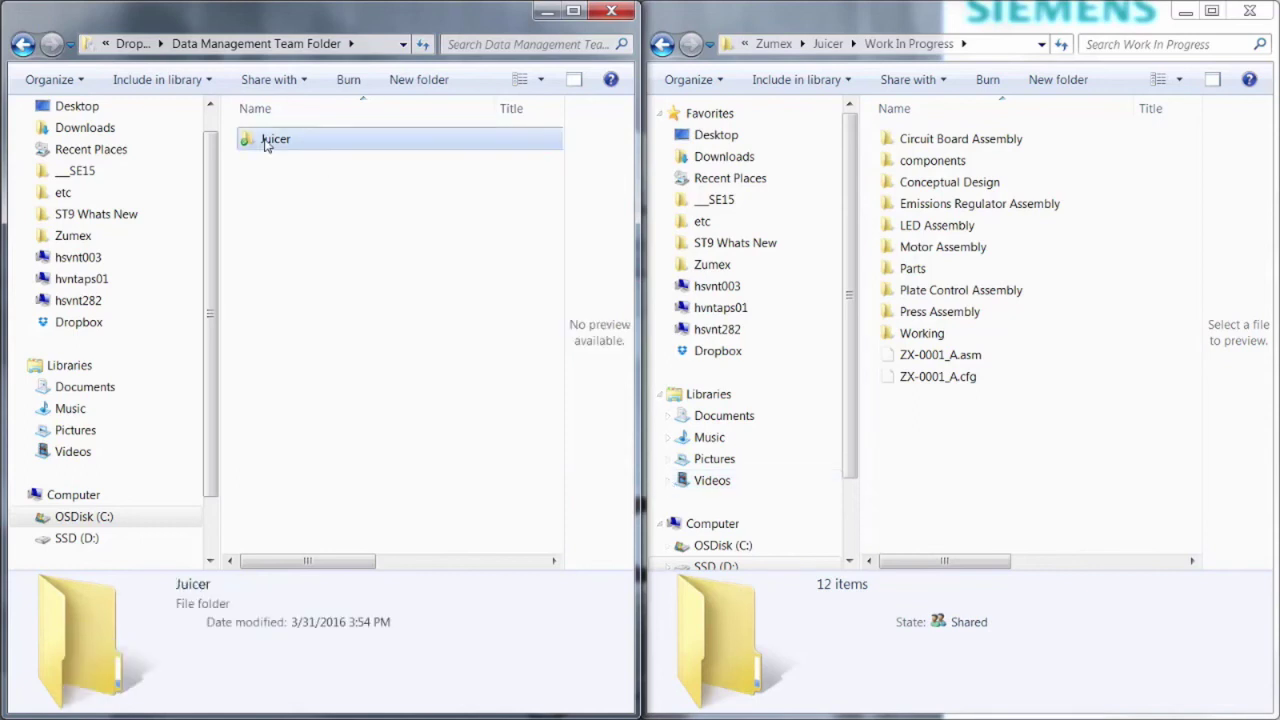
{"action": "mouse_move", "coordinate": [971, 444]}
{"action": "left_mouse_down"}
{"action": "mouse_move", "coordinate": [886, 140]}
{"action": "mouse_move", "coordinate": [453, 294]}
{"action": "mouse_move", "coordinate": [362, 293]}
{"action": "left_mouse_up"}
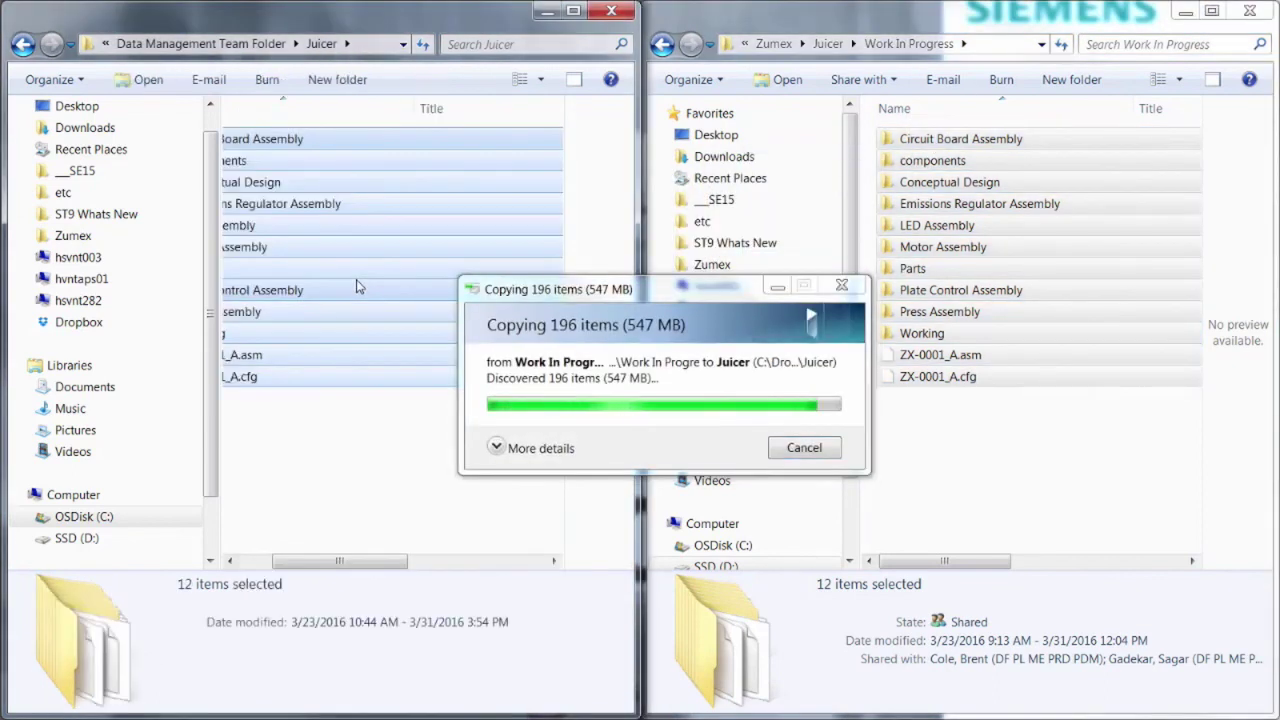
{"action": "left_click_drag", "start_coordinate": [318, 561], "coordinate": [280, 564]}
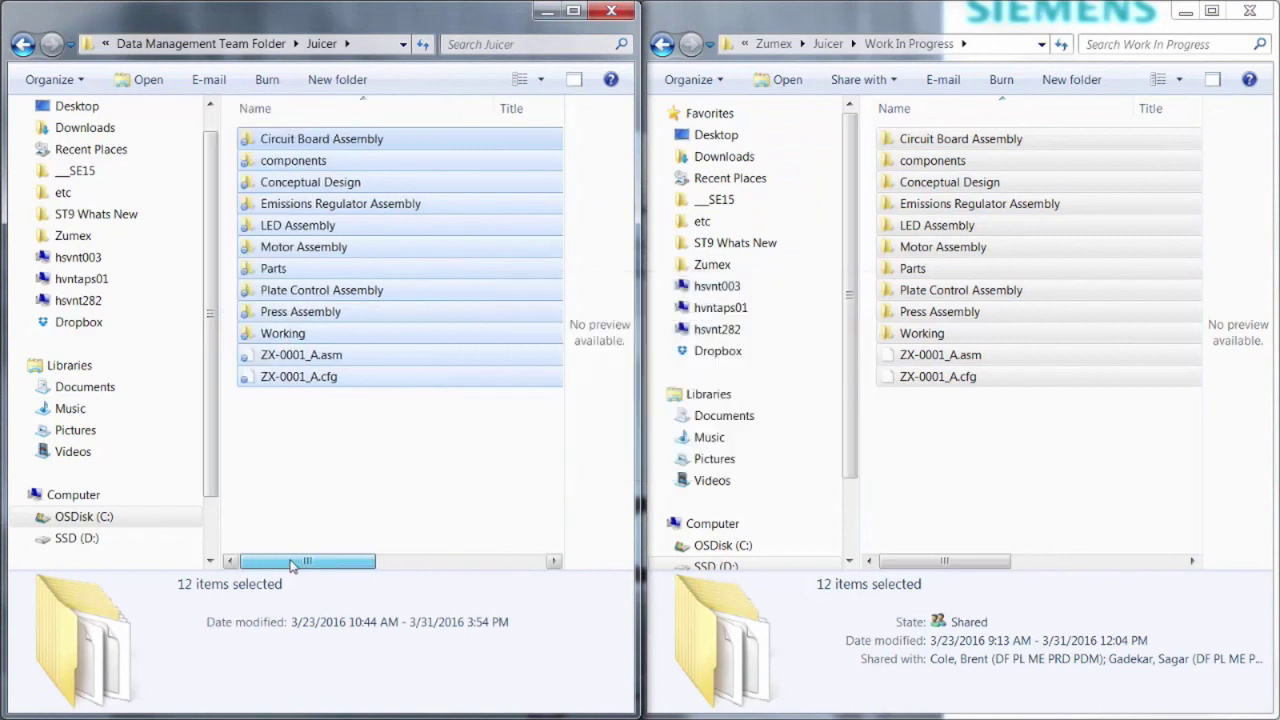